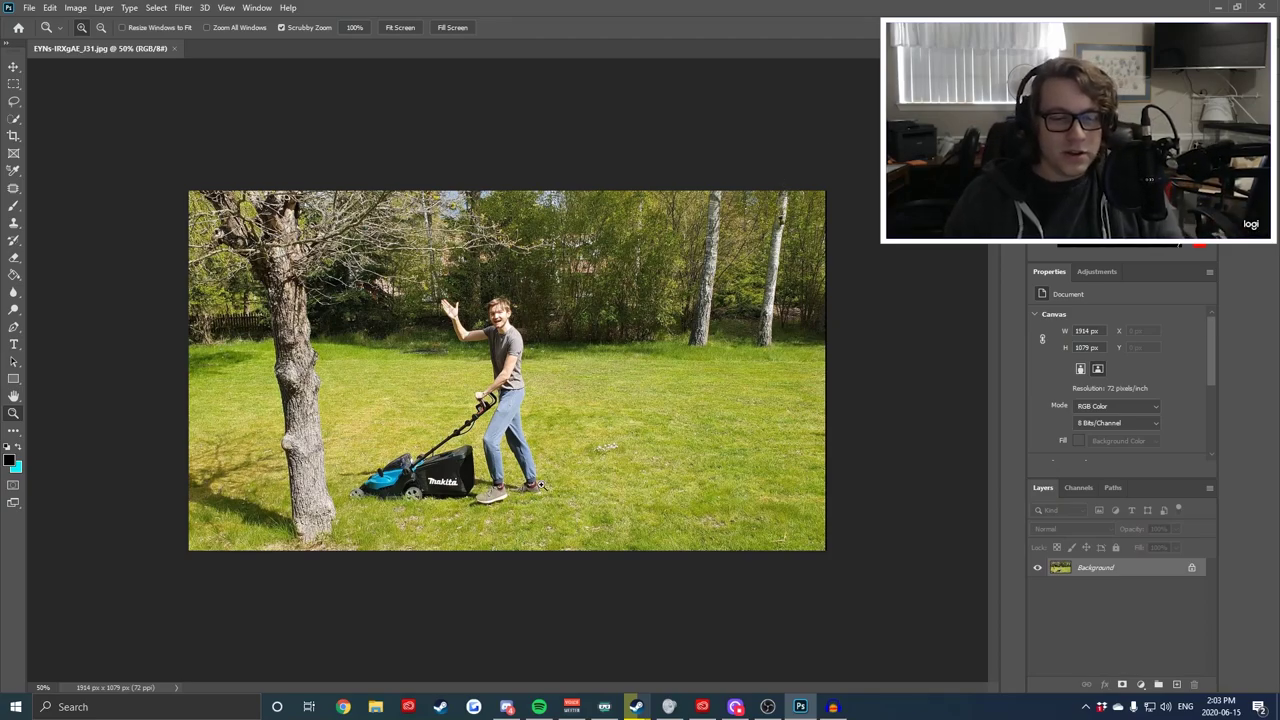
Duplicate the Background layer twice and make the topmost copy the active layer.
drag(512, 521, 580, 517)
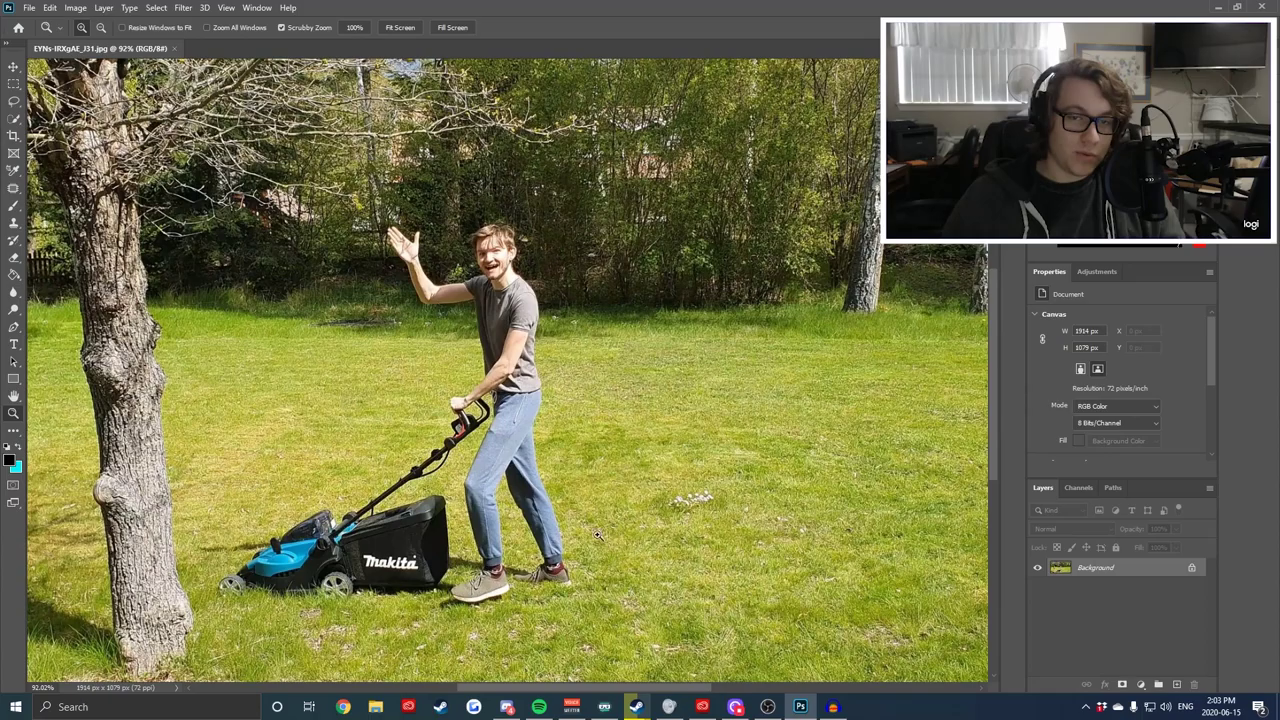
scroll(758, 594, right, 3)
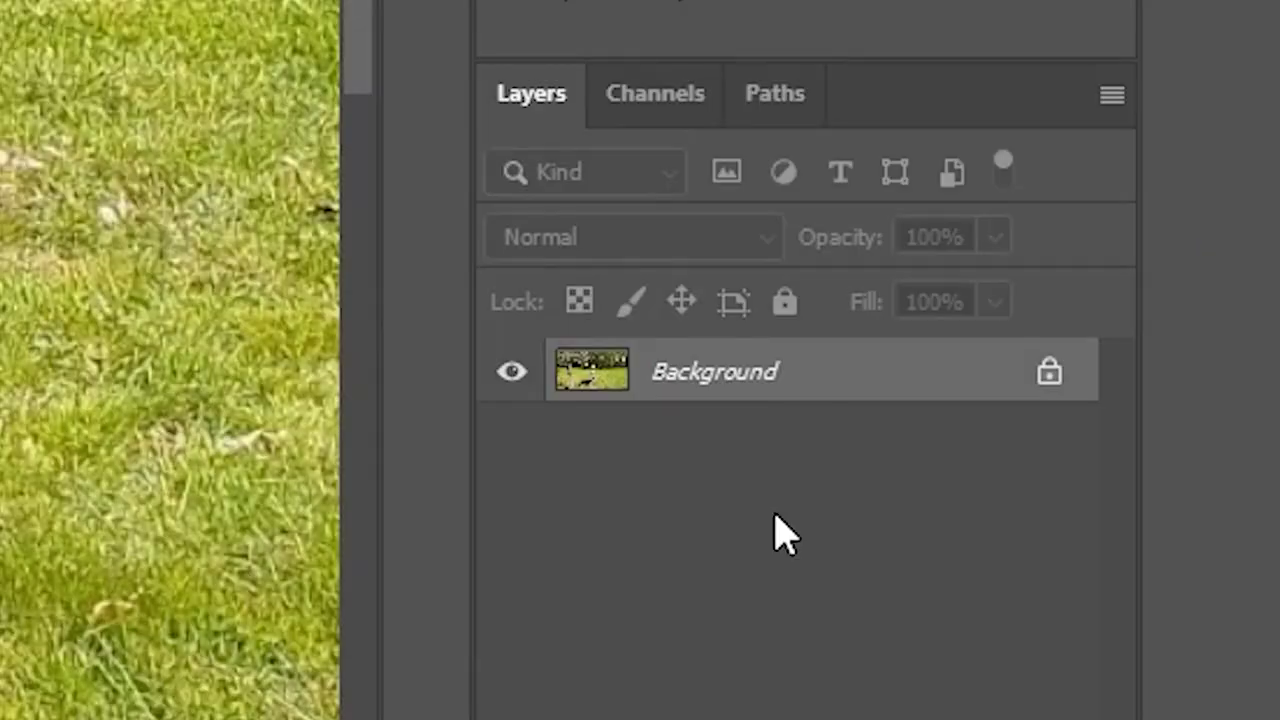
key(ctrl+j)
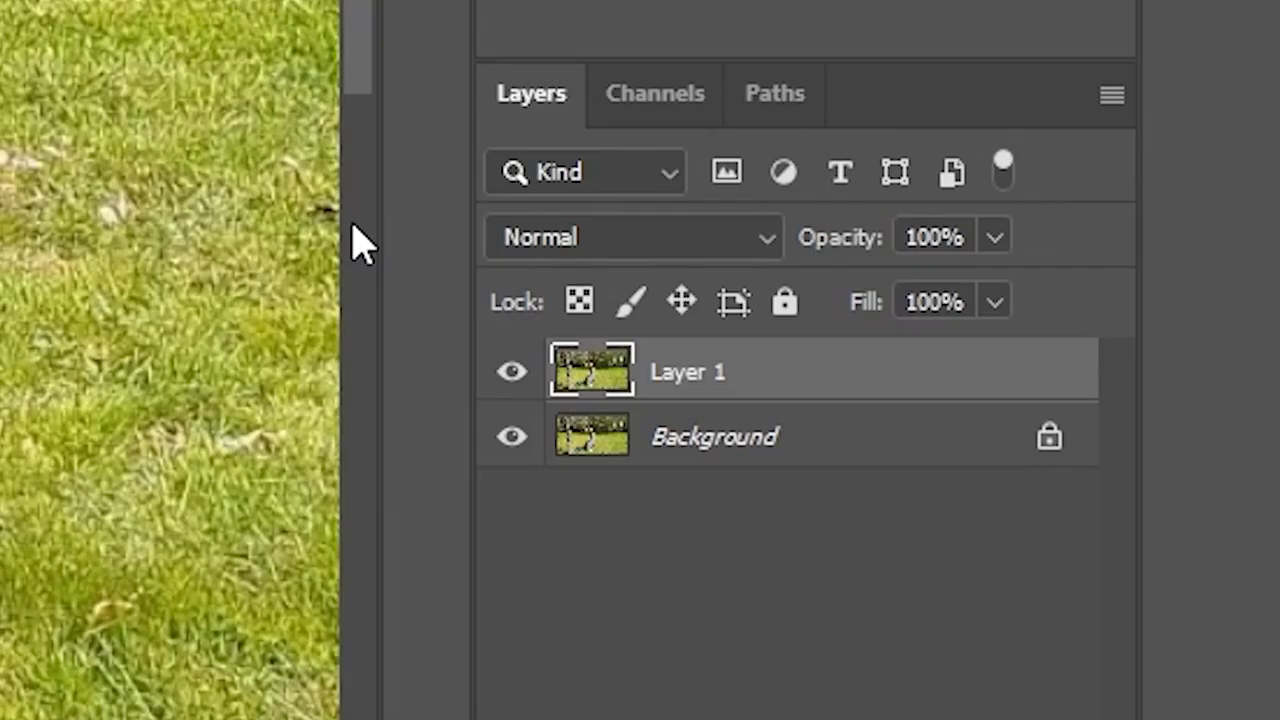
key(ctrl+j)
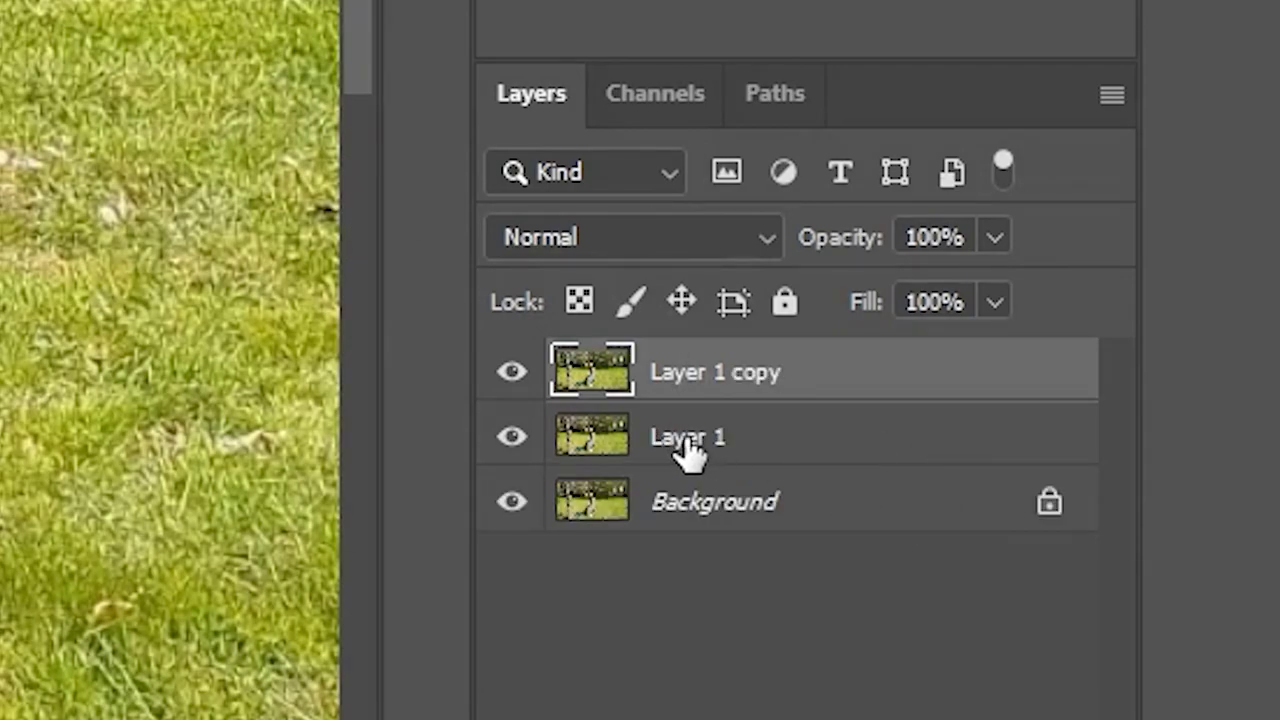
click(687, 441)
click(760, 386)
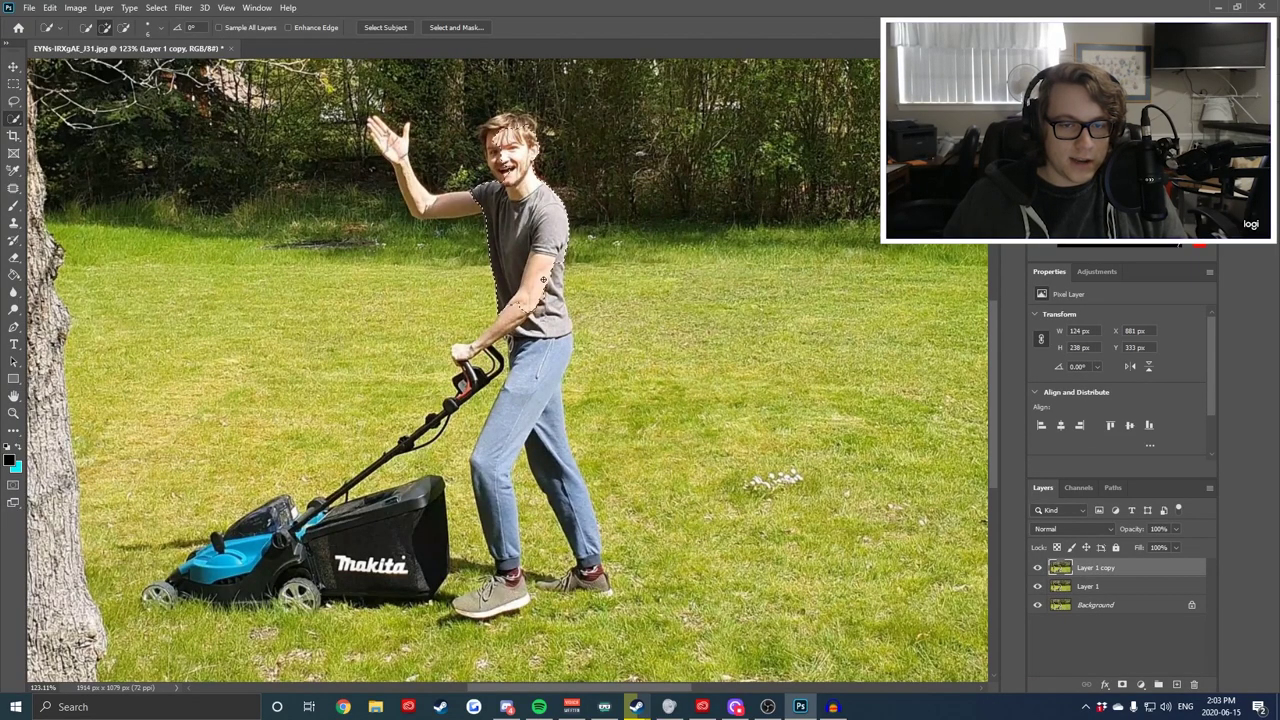
Select the man's raised arm, hand and head along with his torso on Layer 1 copy using the Quick Selection tool.
right_click(17, 122)
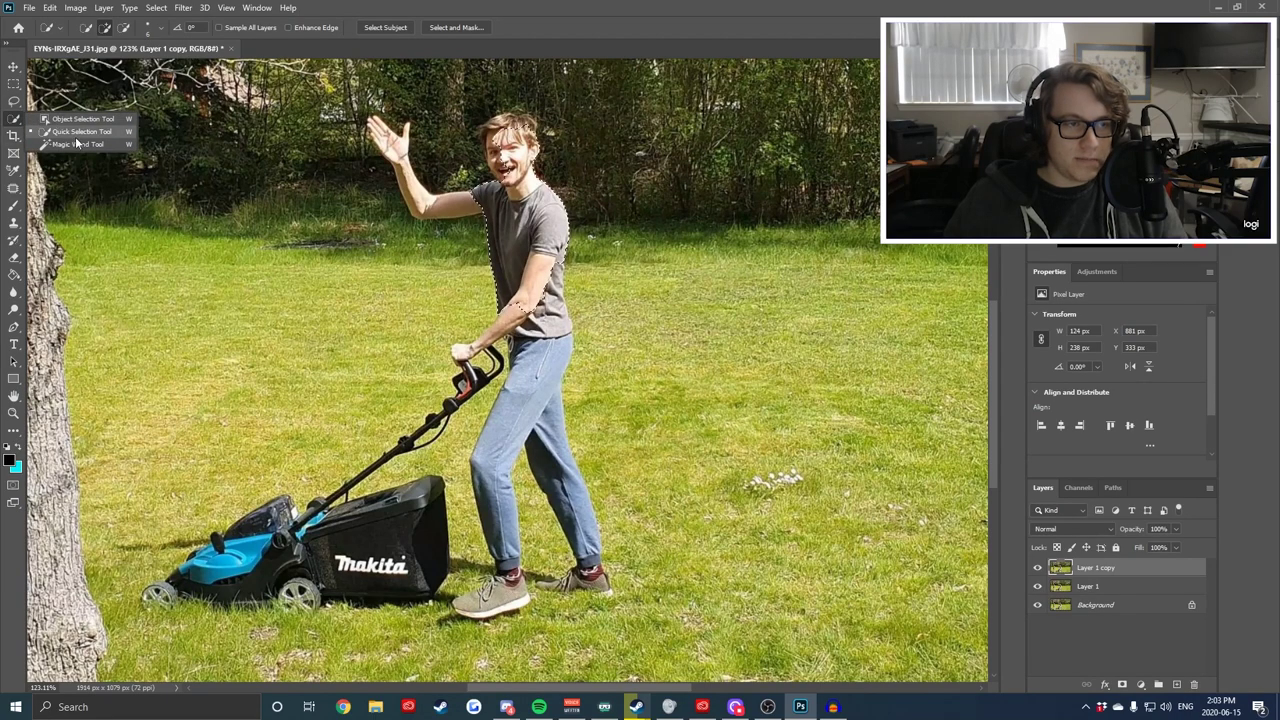
click(19, 118)
scroll(1089, 369, down, 2)
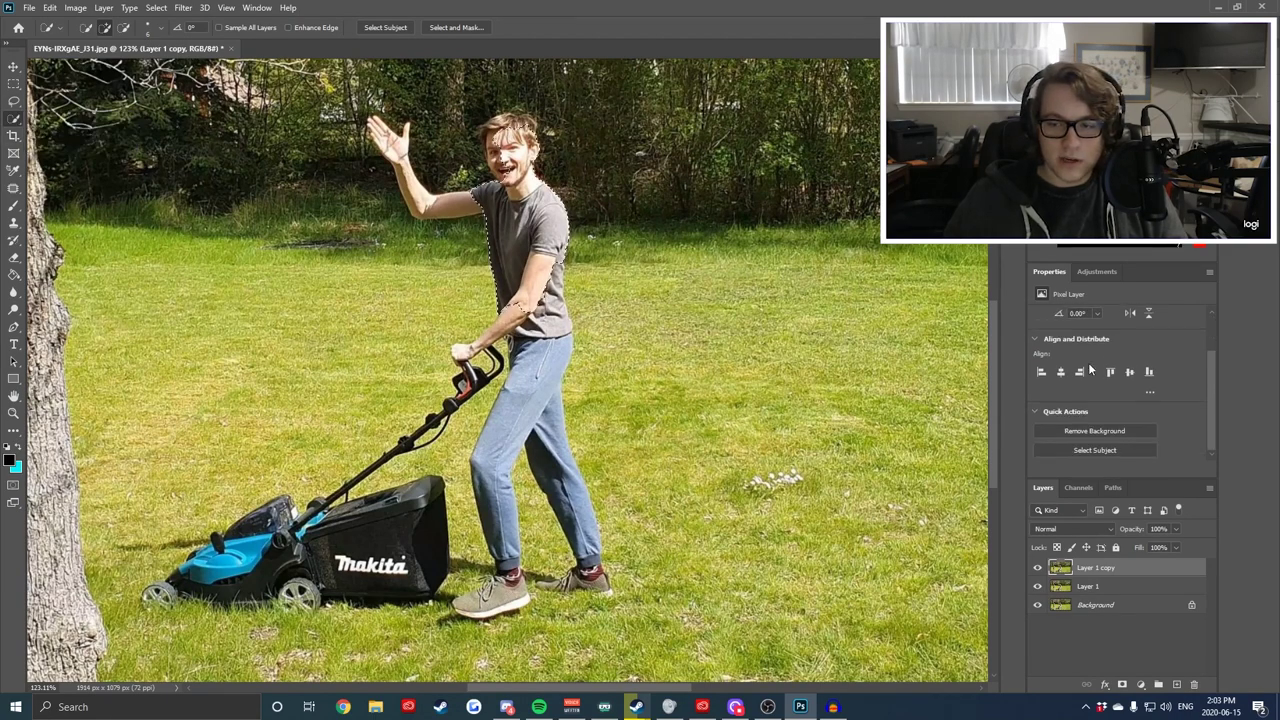
click(1080, 447)
click(650, 263)
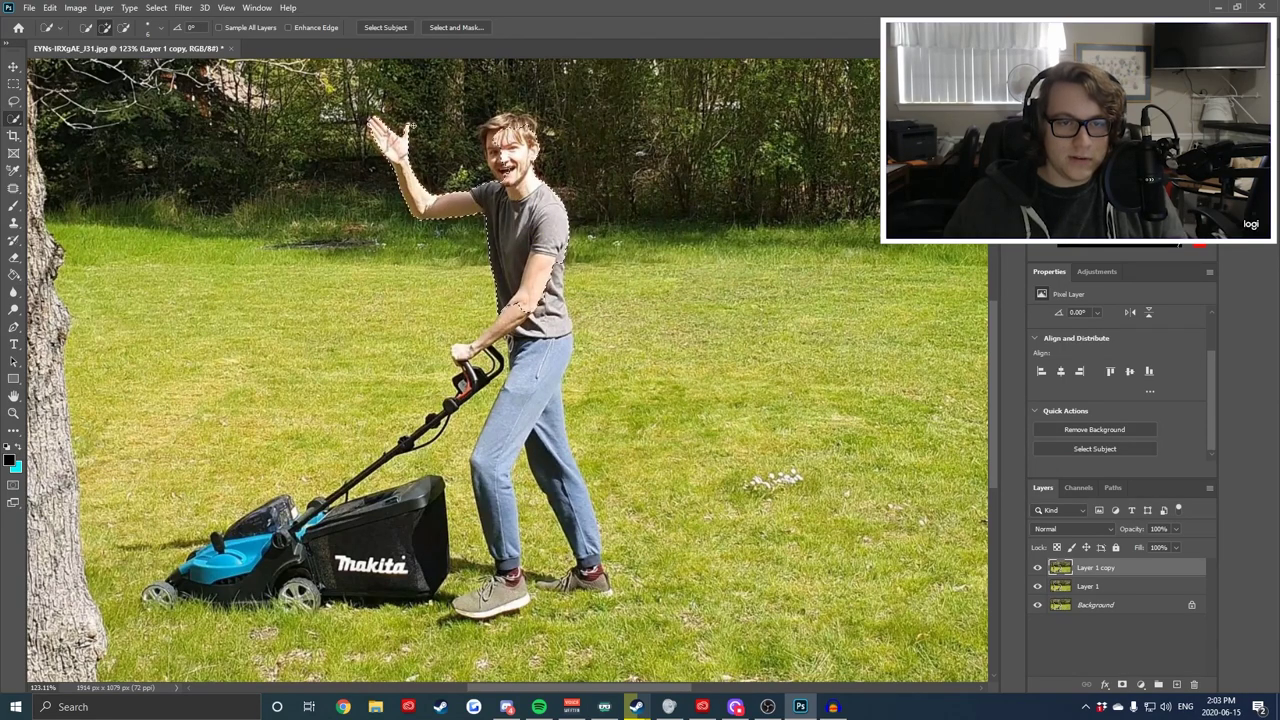
scroll(395, 150, up, 4)
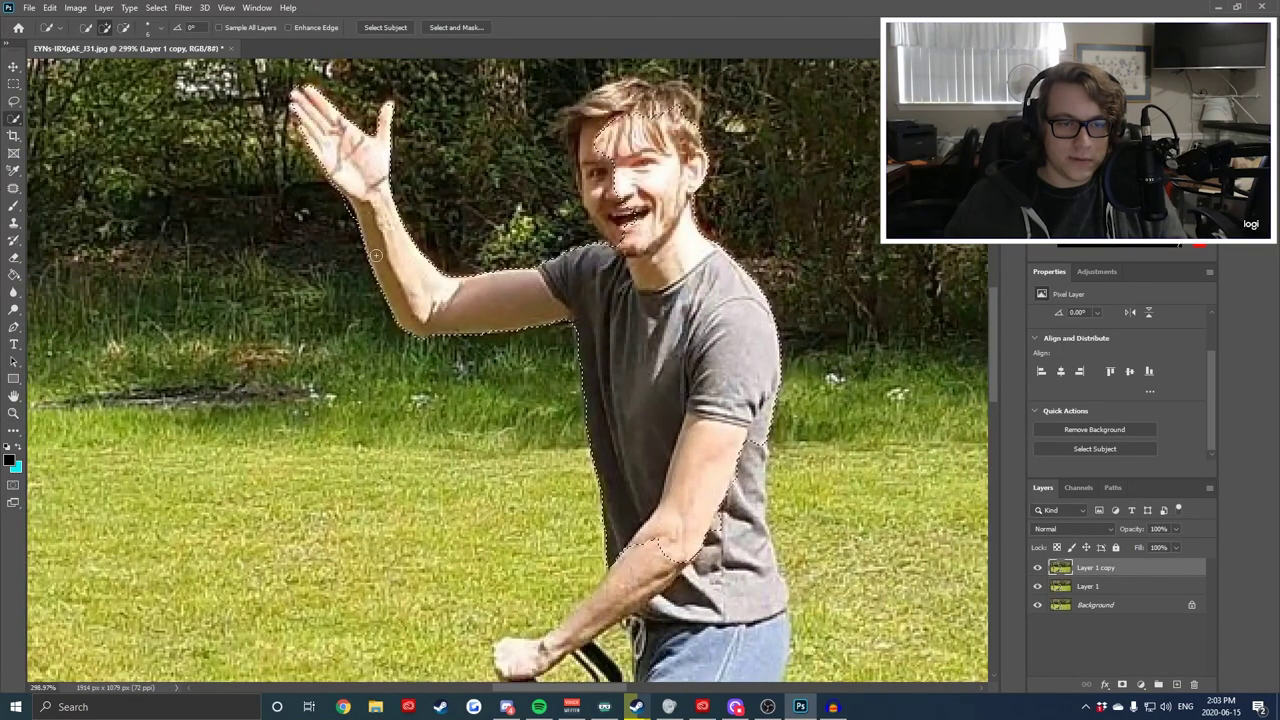
drag(600, 190, 600, 120)
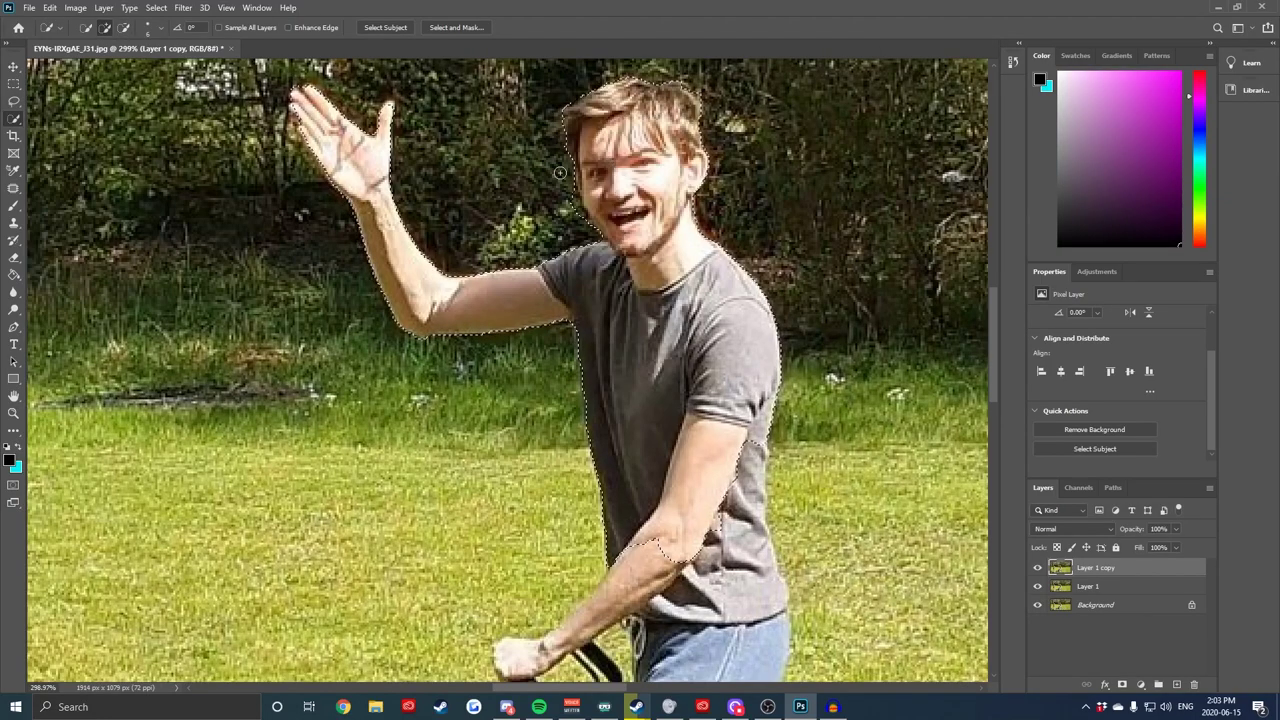
Extend the selection over the man's lower arm, both trouser legs and both shoes, leaving out the mower and grass.
drag(709, 485, 654, 230)
scroll(580, 352, down, 3)
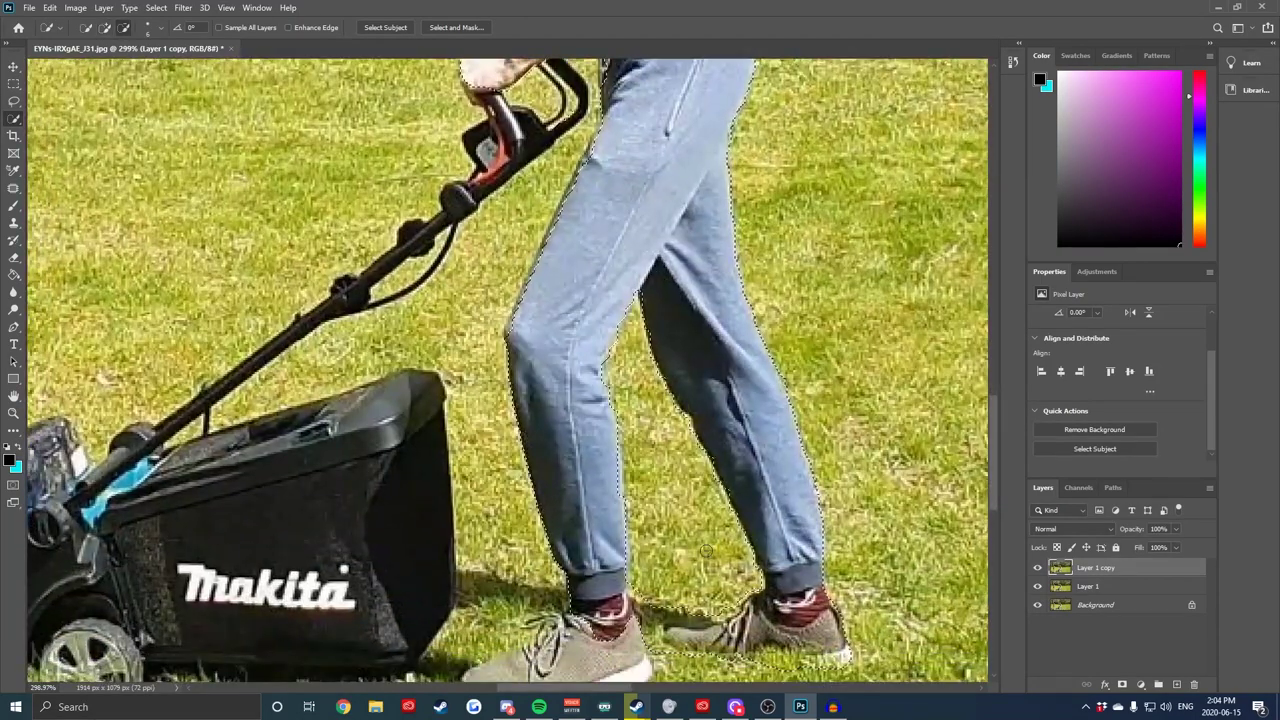
scroll(607, 470, down, 1)
drag(607, 472, 658, 341)
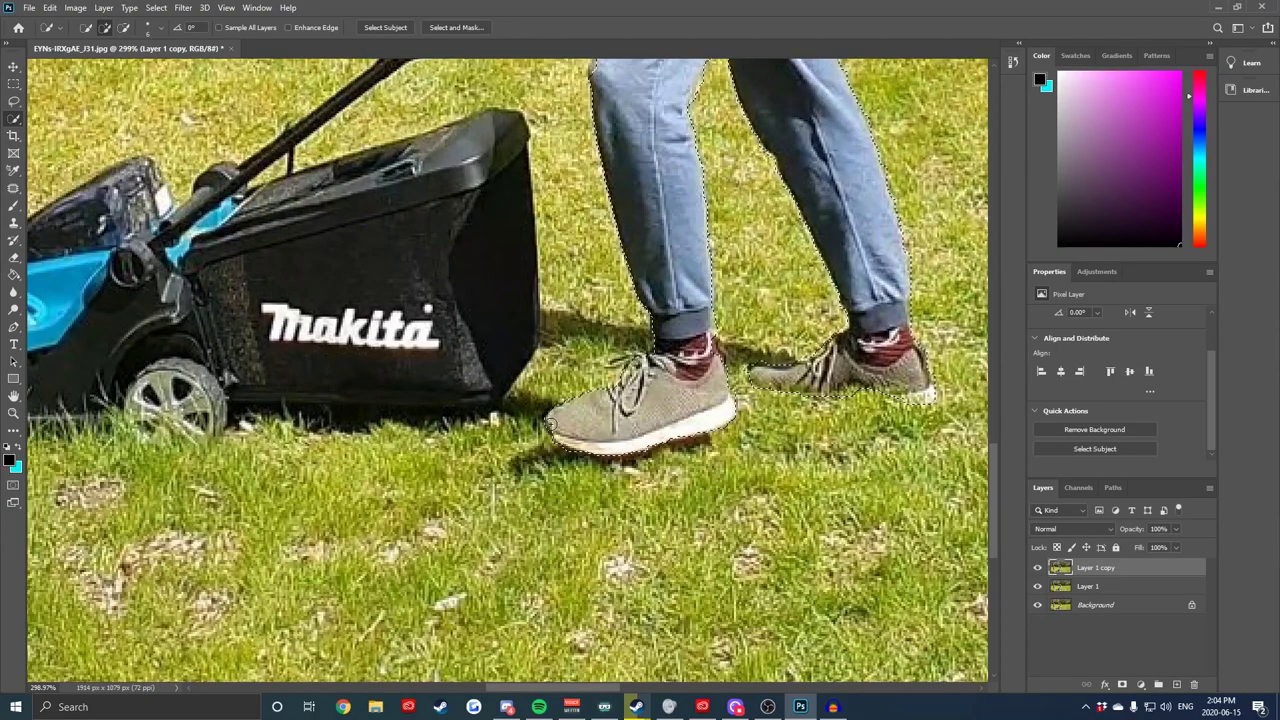
drag(650, 130, 469, 304)
Add a layer mask to Layer 1 copy from the selection and hide Layer 1 and the Background.
scroll(508, 370, up, 5)
scroll(468, 304, up, 3)
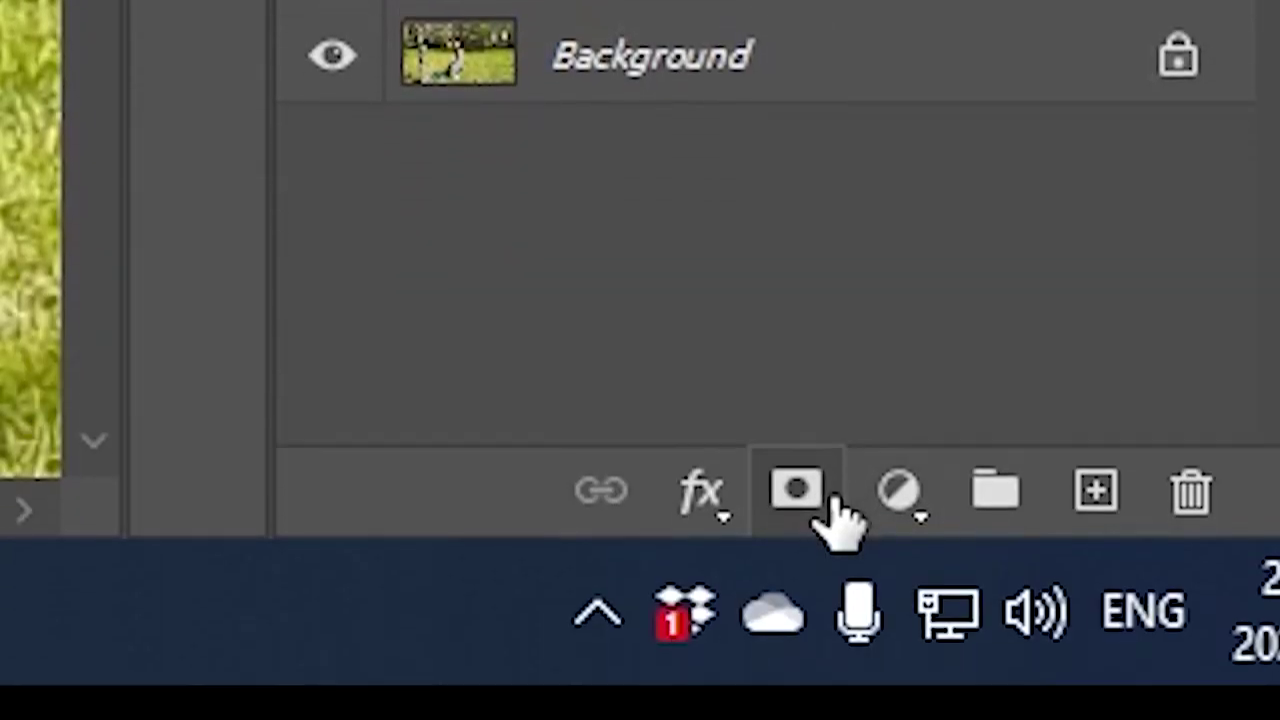
click(825, 497)
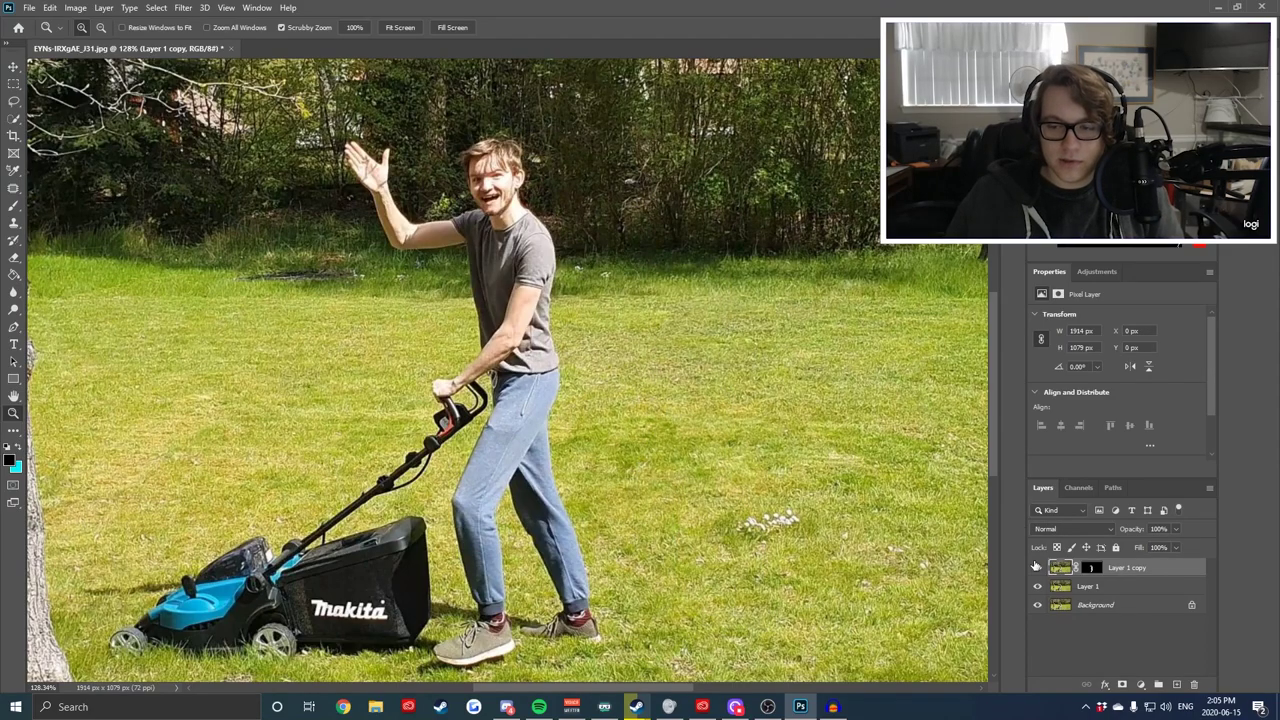
click(1037, 606)
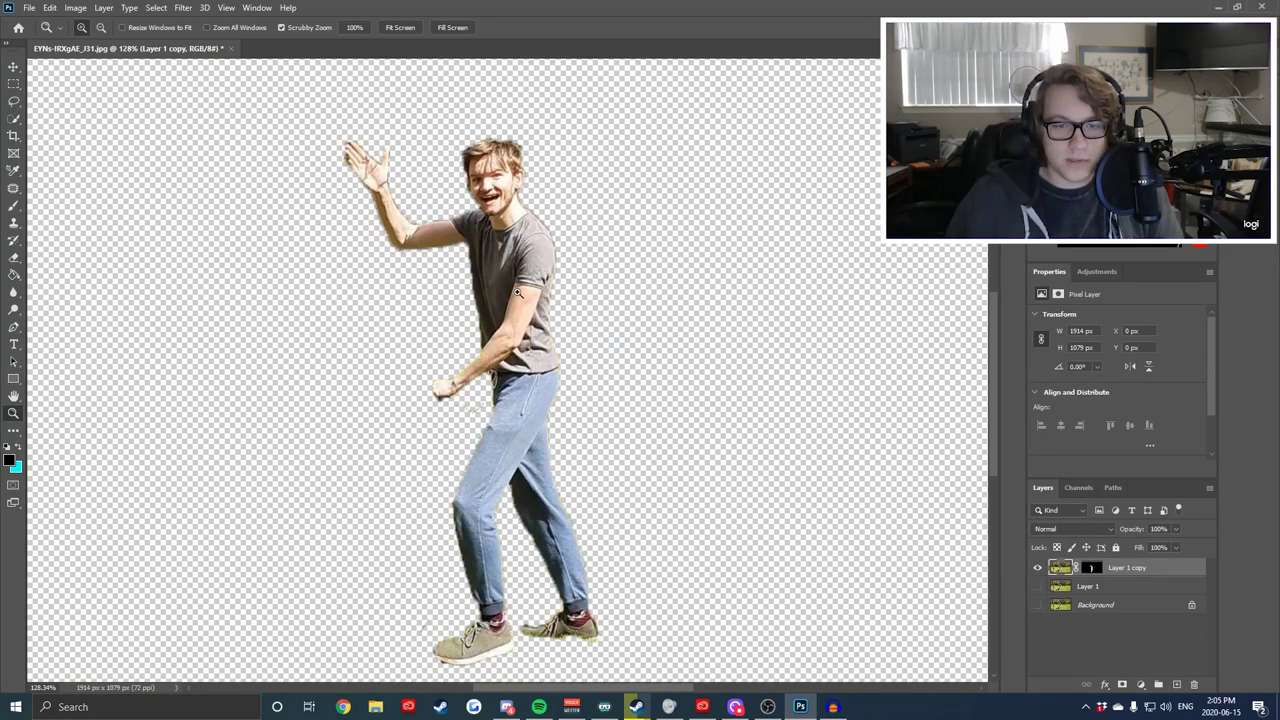
Activate the layer mask of Layer 1 copy and set the Brush tool to a soft 21 px tip.
drag(480, 294, 514, 294)
drag(429, 239, 497, 211)
drag(560, 468, 527, 268)
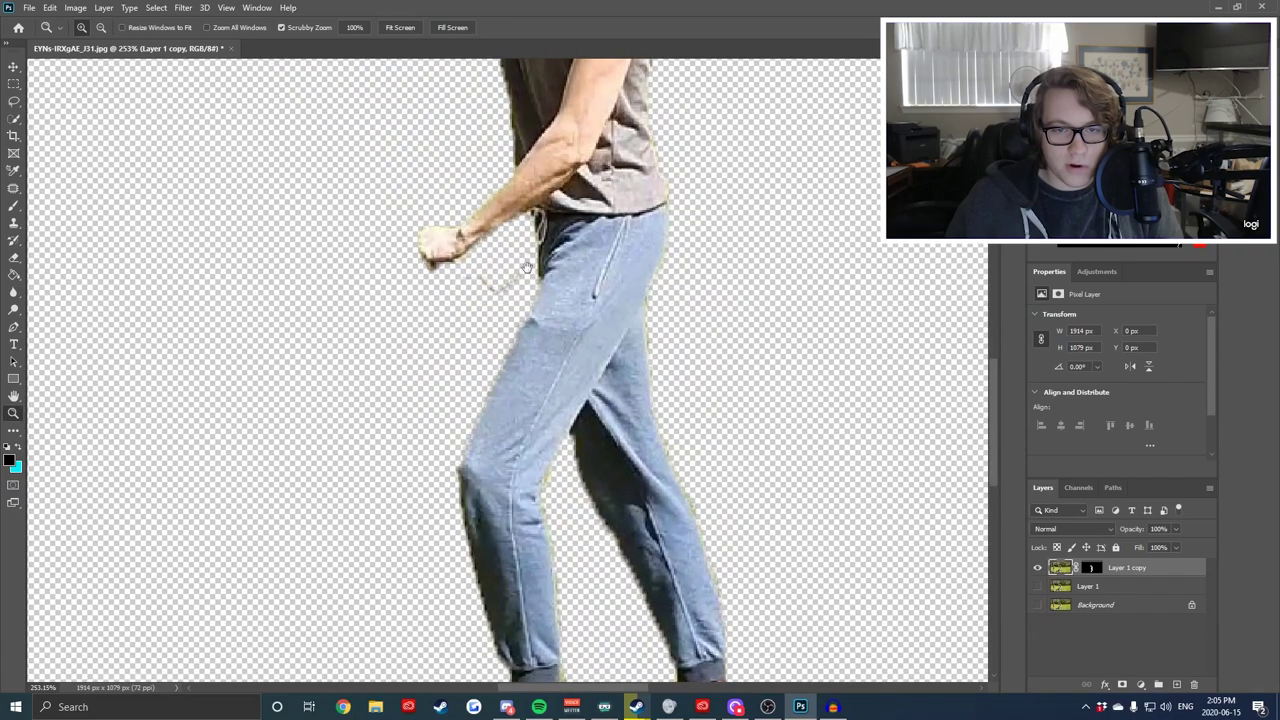
click(1092, 568)
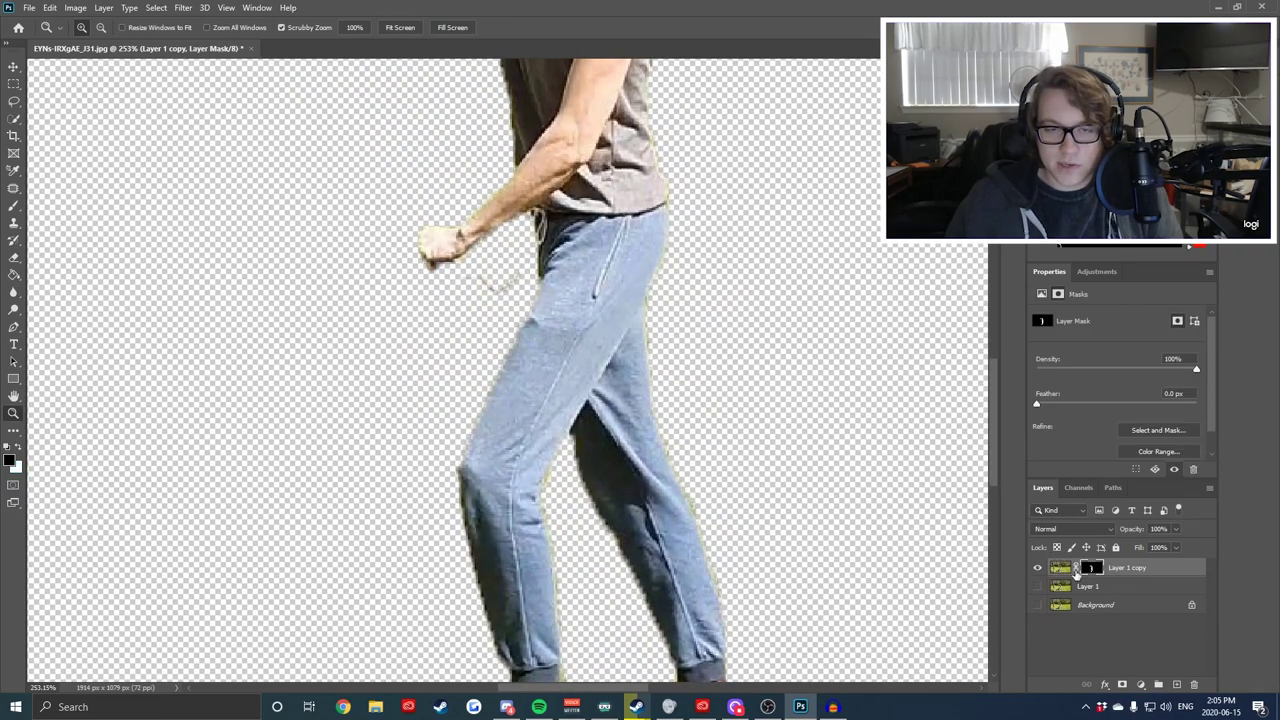
key(b)
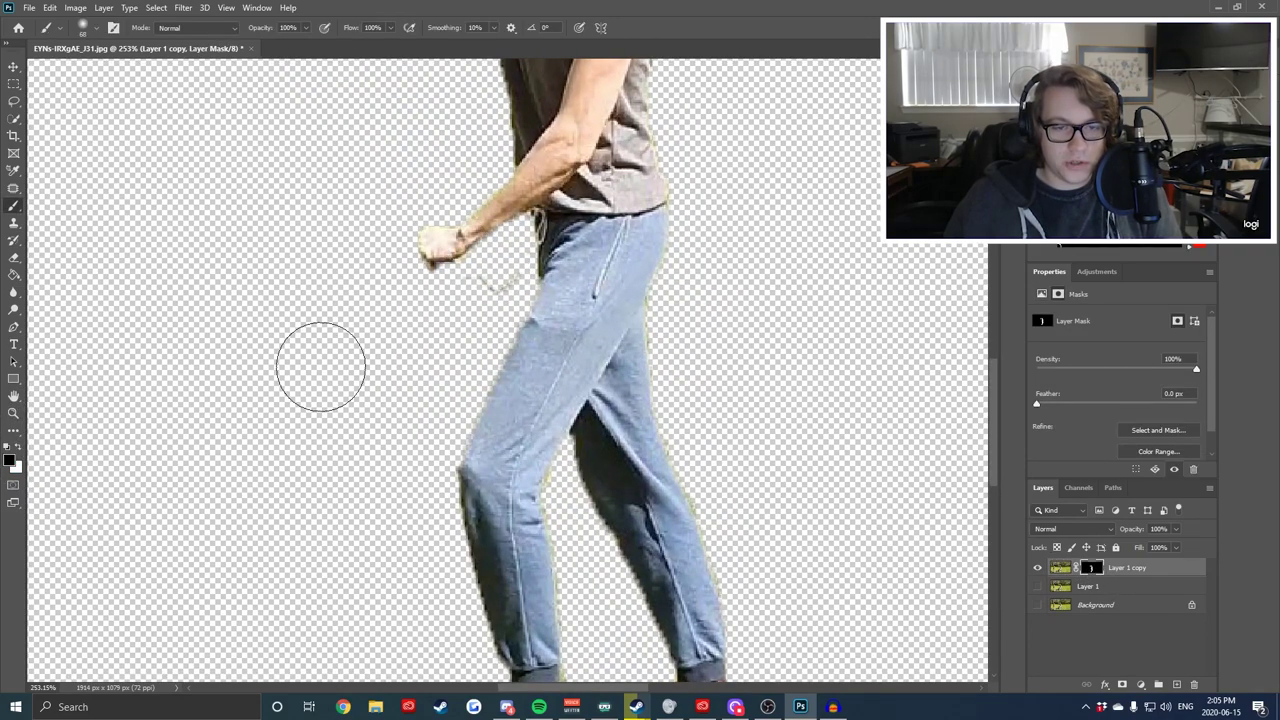
drag(321, 367, 281, 369)
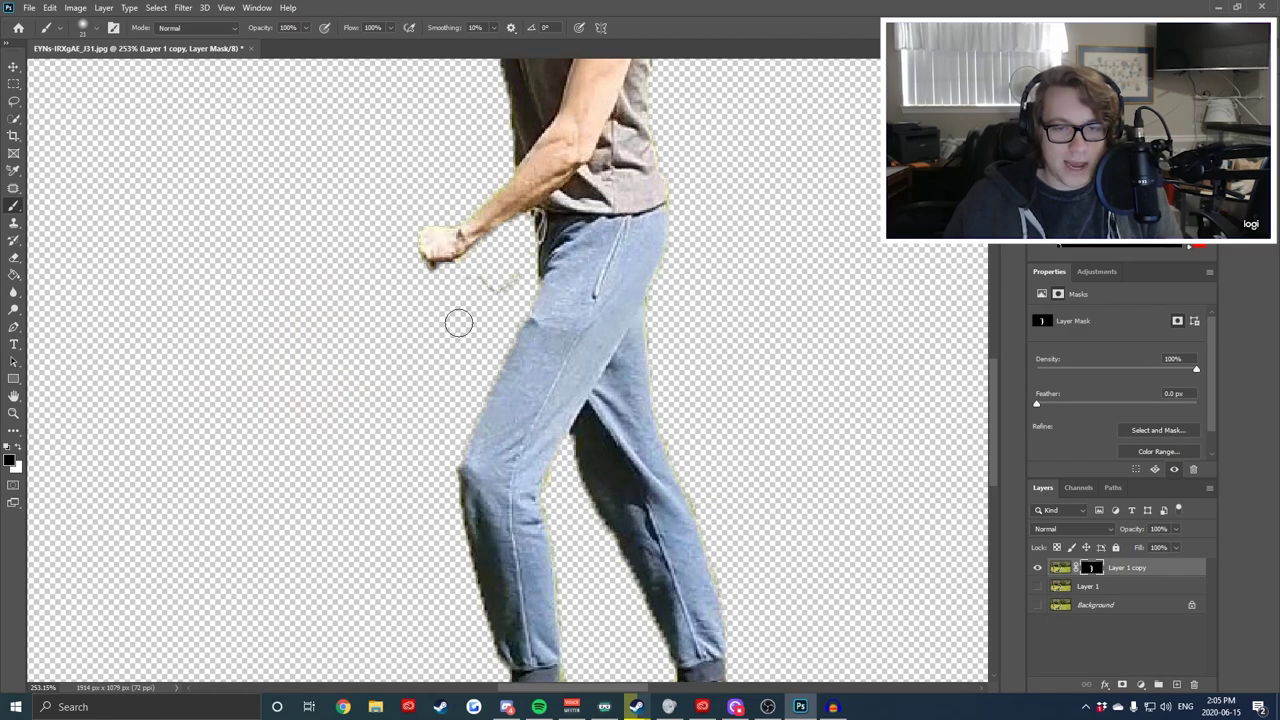
Try painting black across the man's chest and white beside him on the layer mask, and undo the strokes.
scroll(850, 330, up, 1)
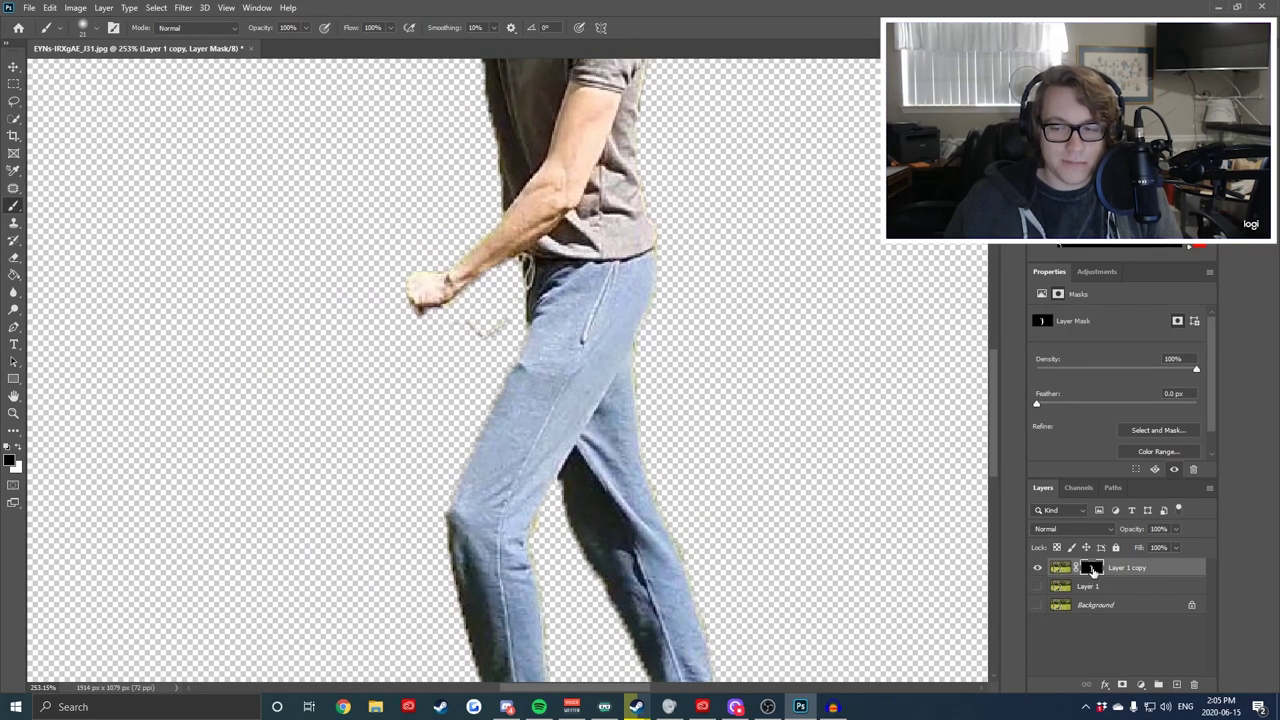
scroll(542, 274, up, 4)
drag(471, 251, 700, 253)
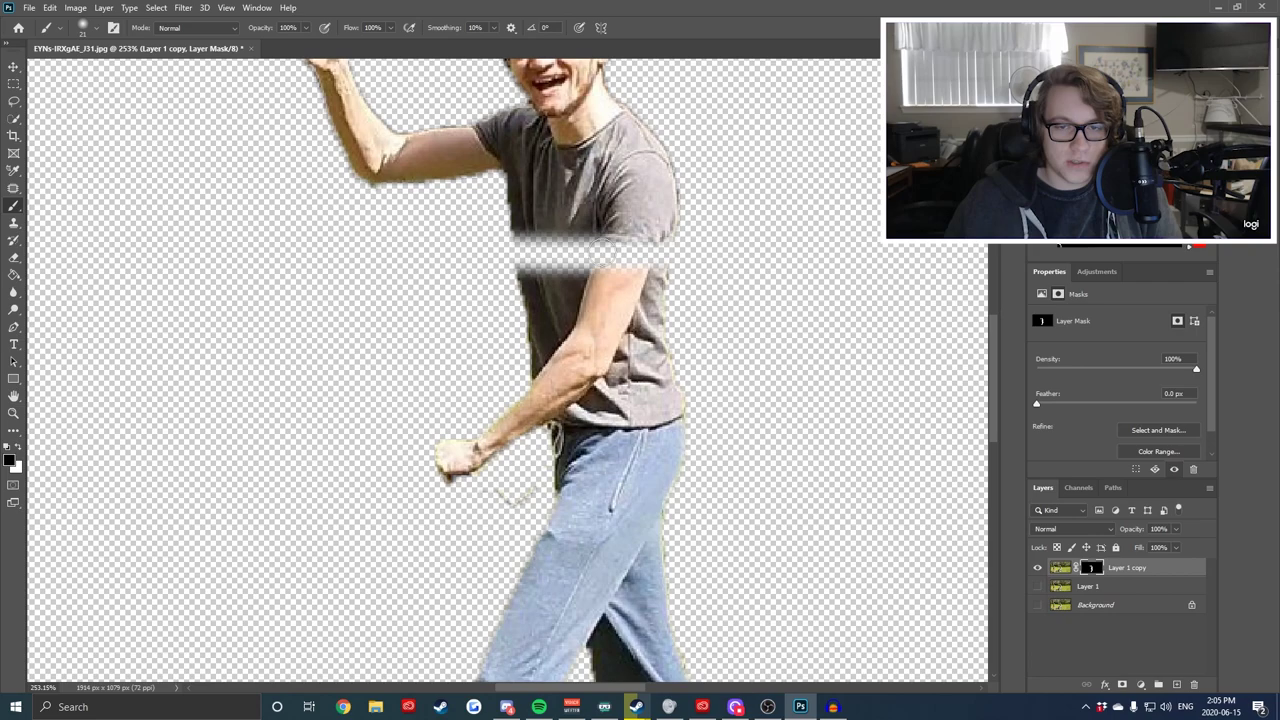
drag(614, 252, 590, 268)
key(ctrl+z)
key(ctrl+z)
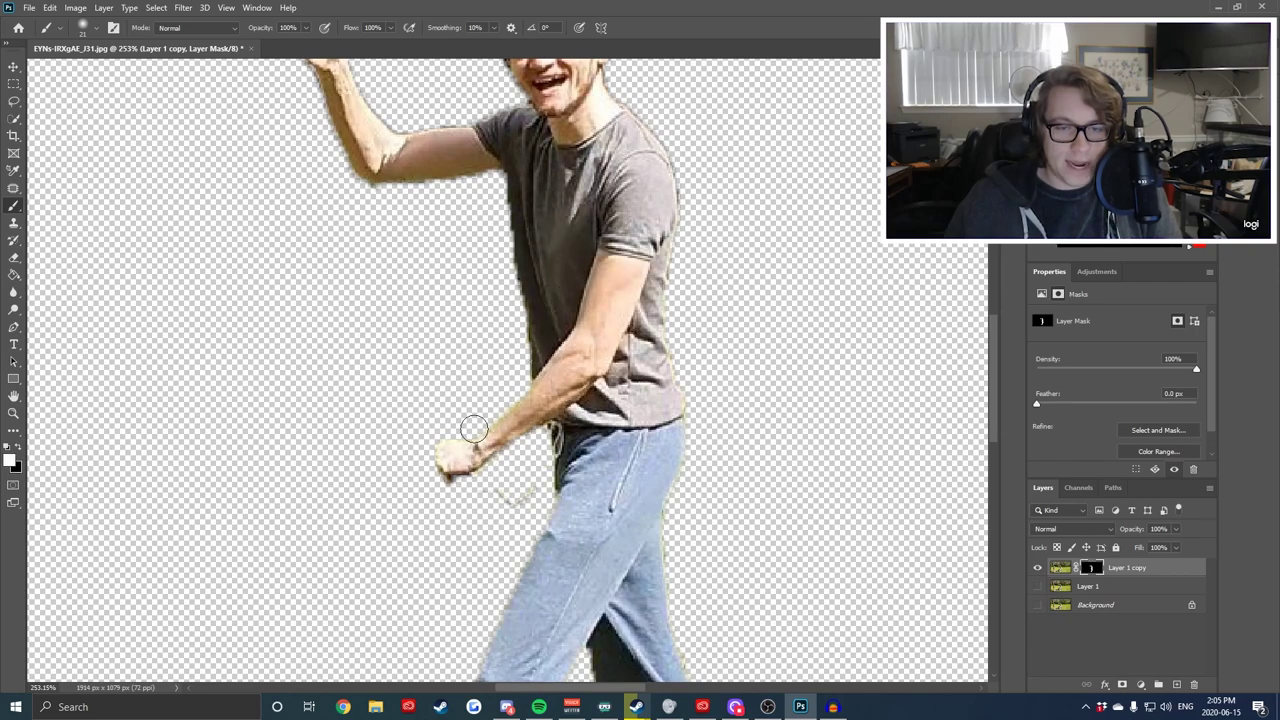
mouse_move(511, 293)
mouse_down()
mouse_move(381, 316)
mouse_move(298, 308)
mouse_move(567, 225)
mouse_up()
key(ctrl+z)
Show Layer 1 and the Background again and hide the masked Layer 1 copy.
scroll(544, 242, down, 5)
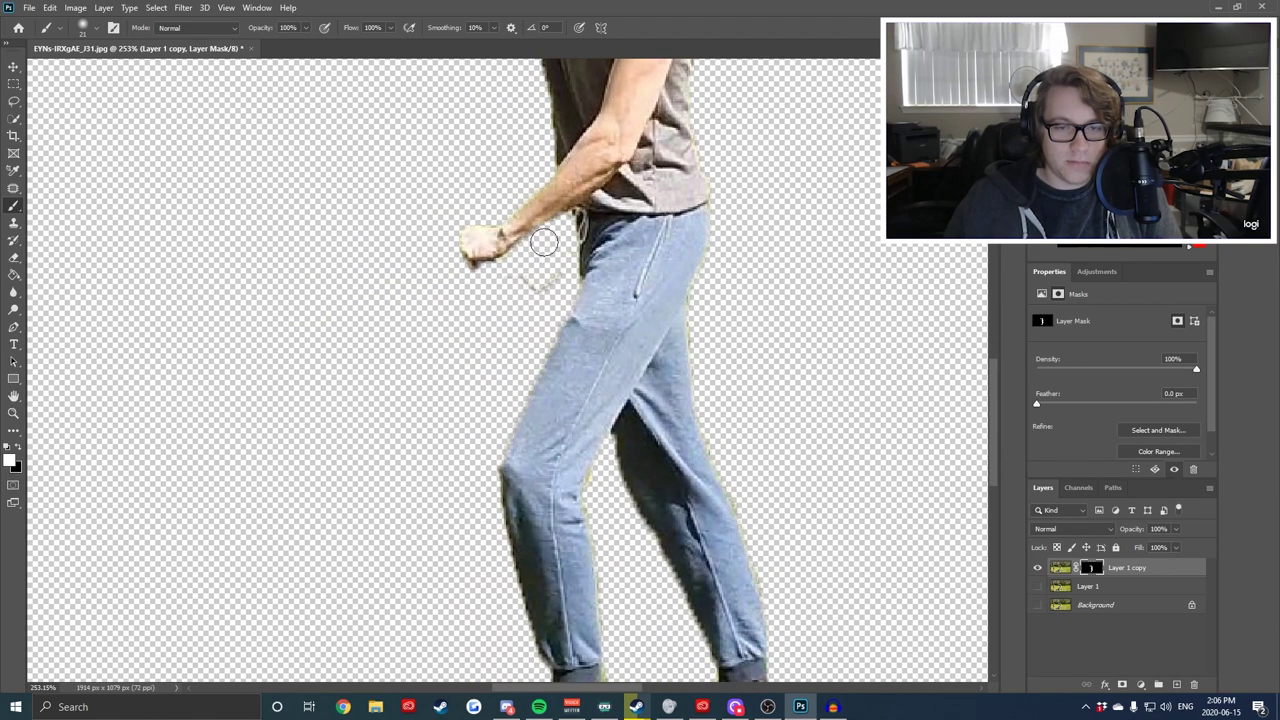
scroll(461, 296, up, 10)
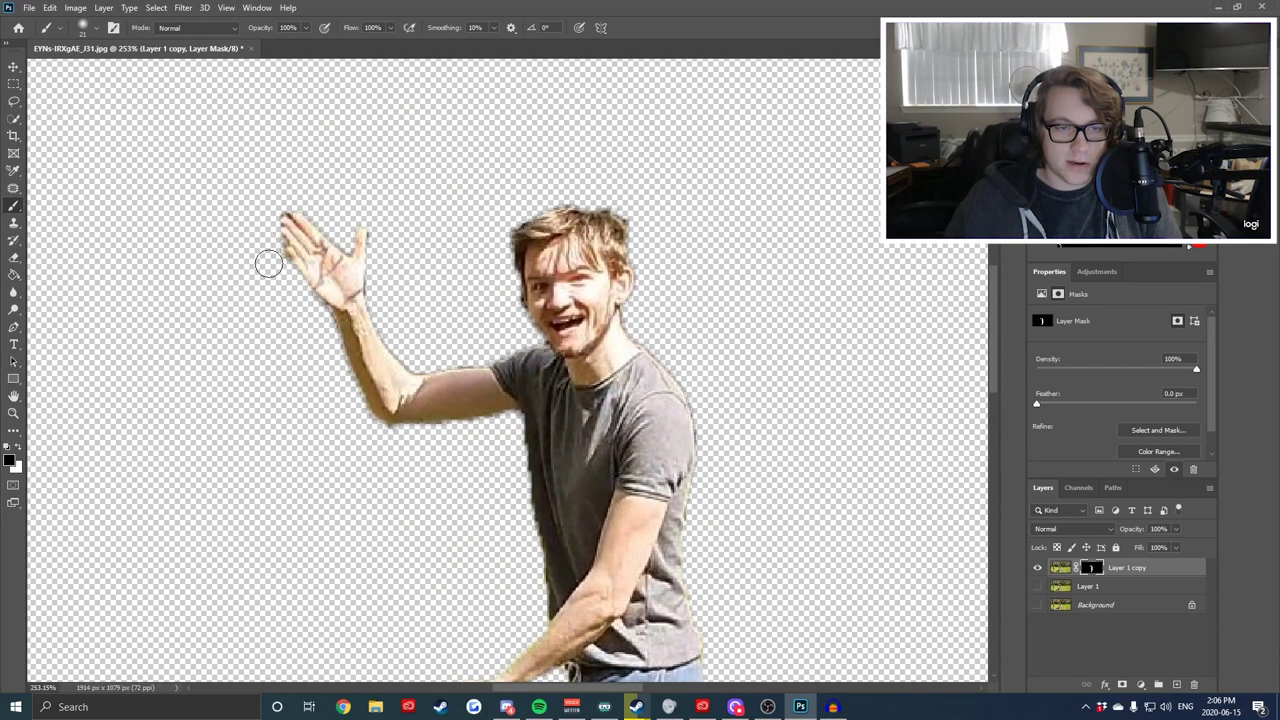
key(z)
drag(685, 369, 524, 439)
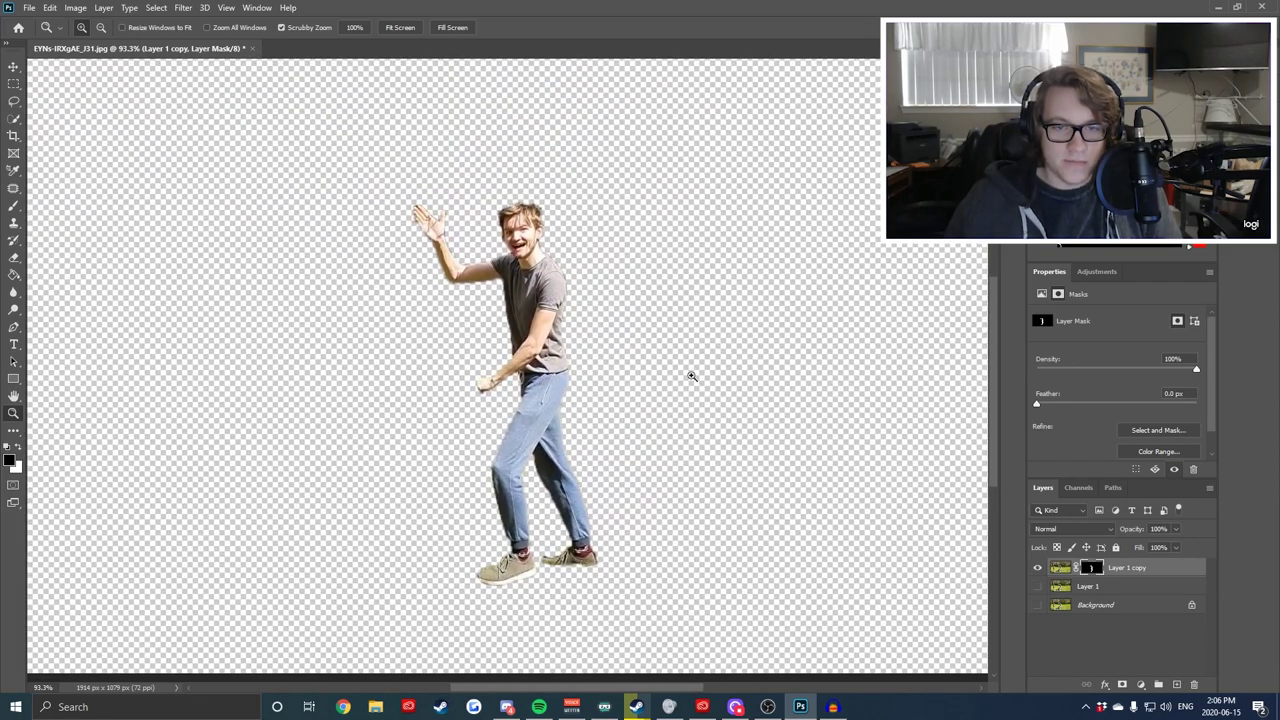
drag(458, 244, 512, 240)
drag(857, 464, 727, 470)
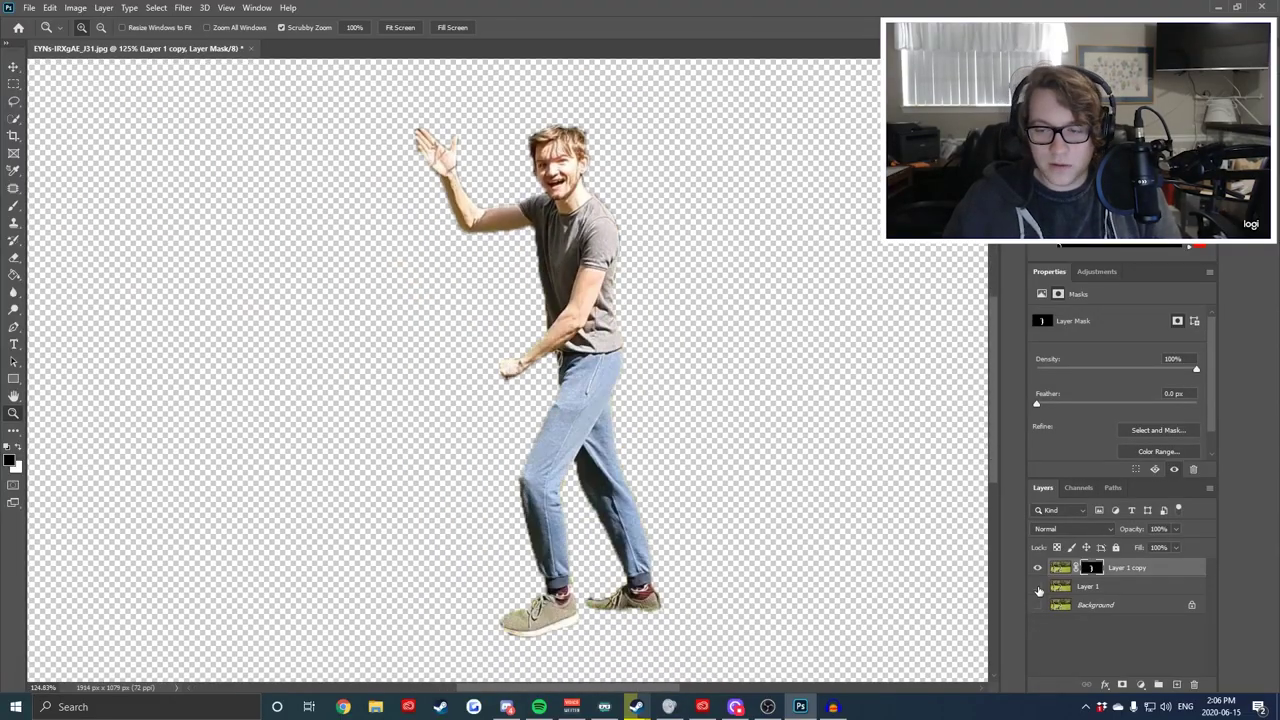
drag(1038, 588, 1040, 607)
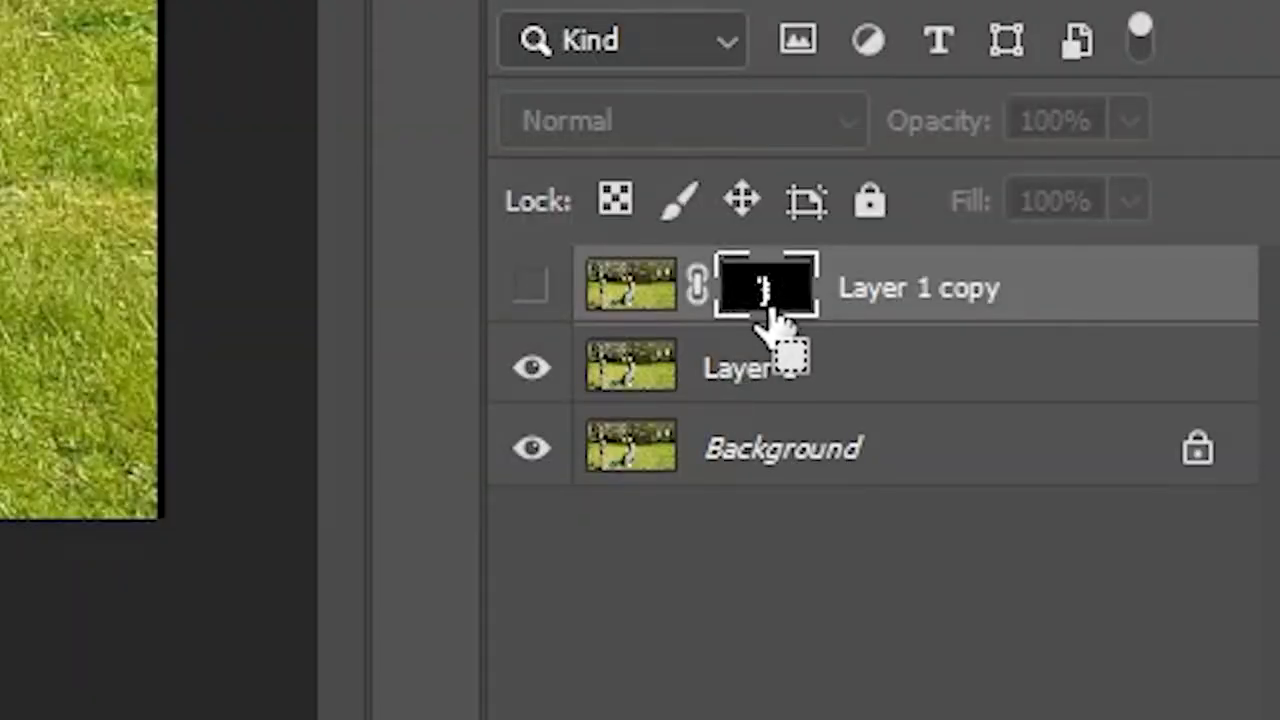
Load the mask of Layer 1 copy as a selection around the man and make Layer 1 active.
mouse_move(777, 320)
mouse_down()
mouse_move(814, 306)
mouse_move(778, 300)
mouse_up()
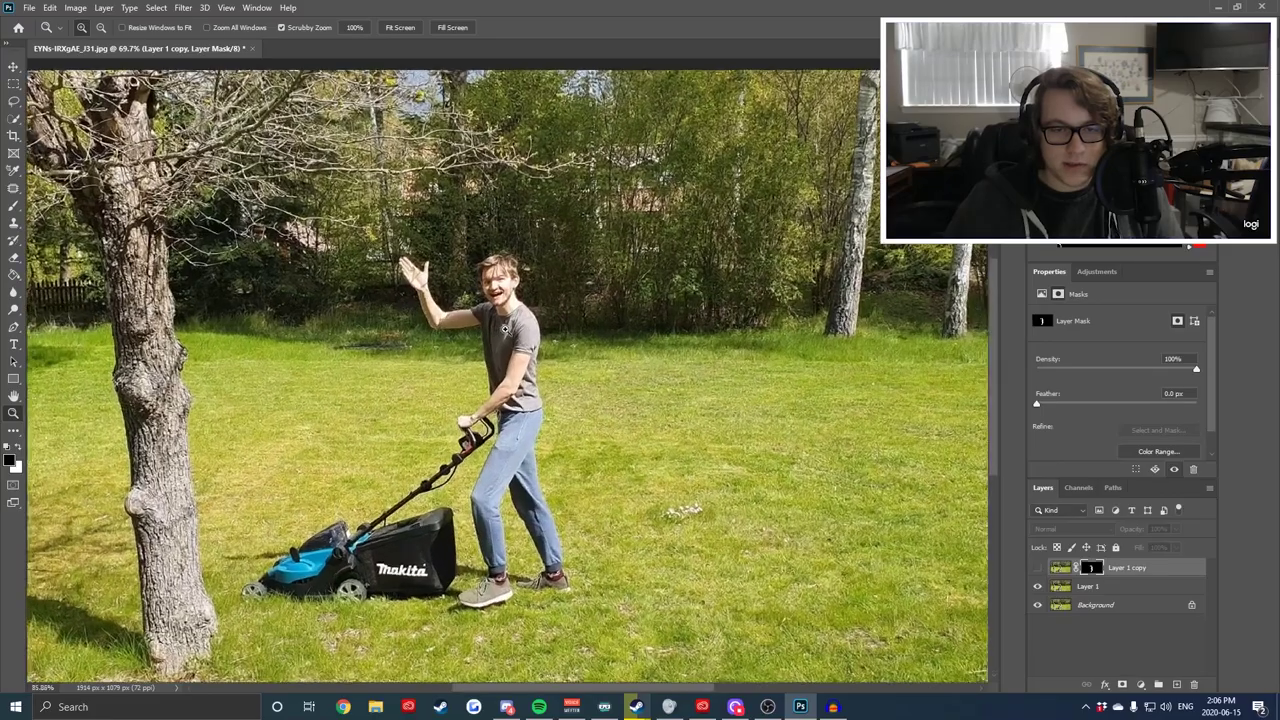
drag(490, 326, 530, 326)
click(1096, 590)
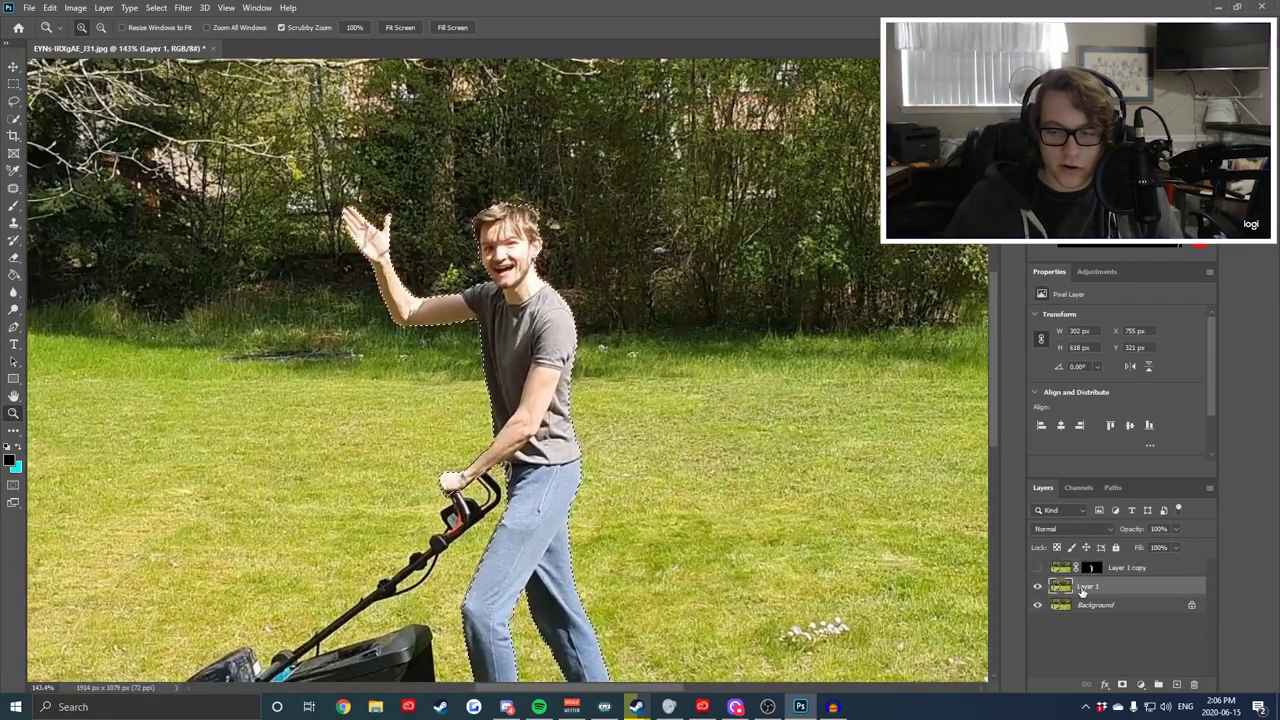
Convert Layer 1 to a smart object and rasterize it back to a pixel layer.
right_click(1090, 592)
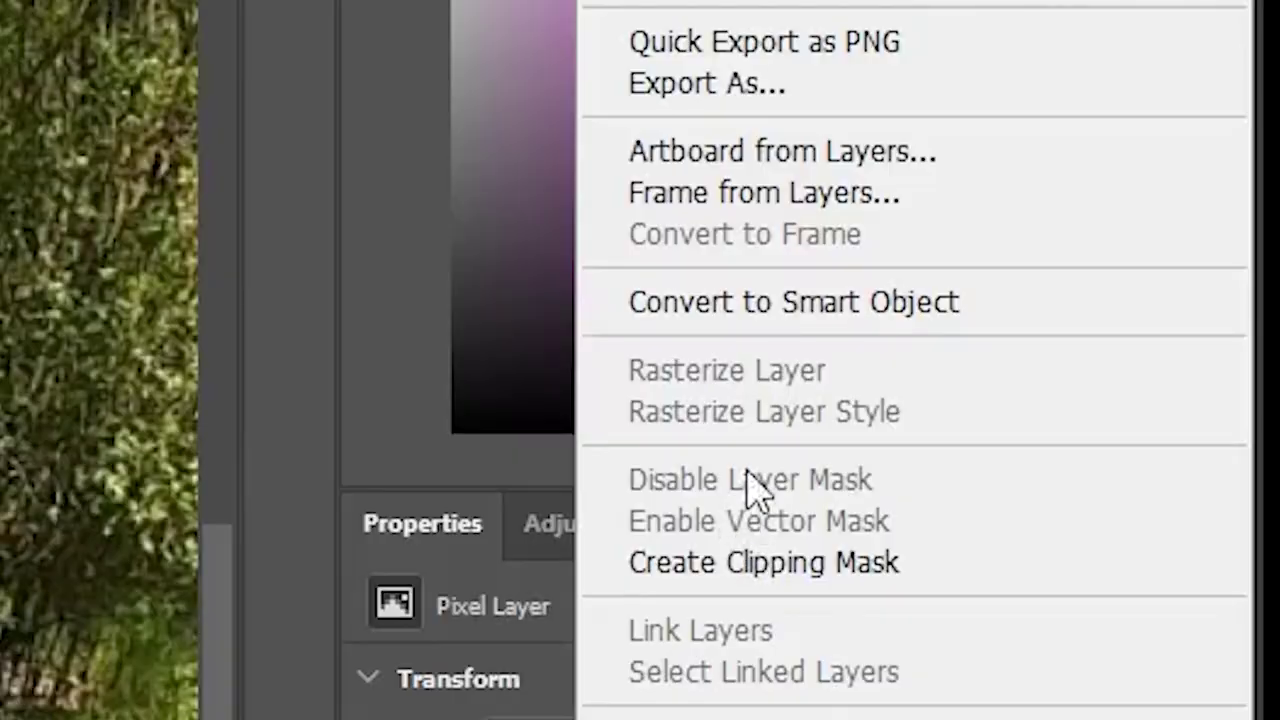
click(771, 300)
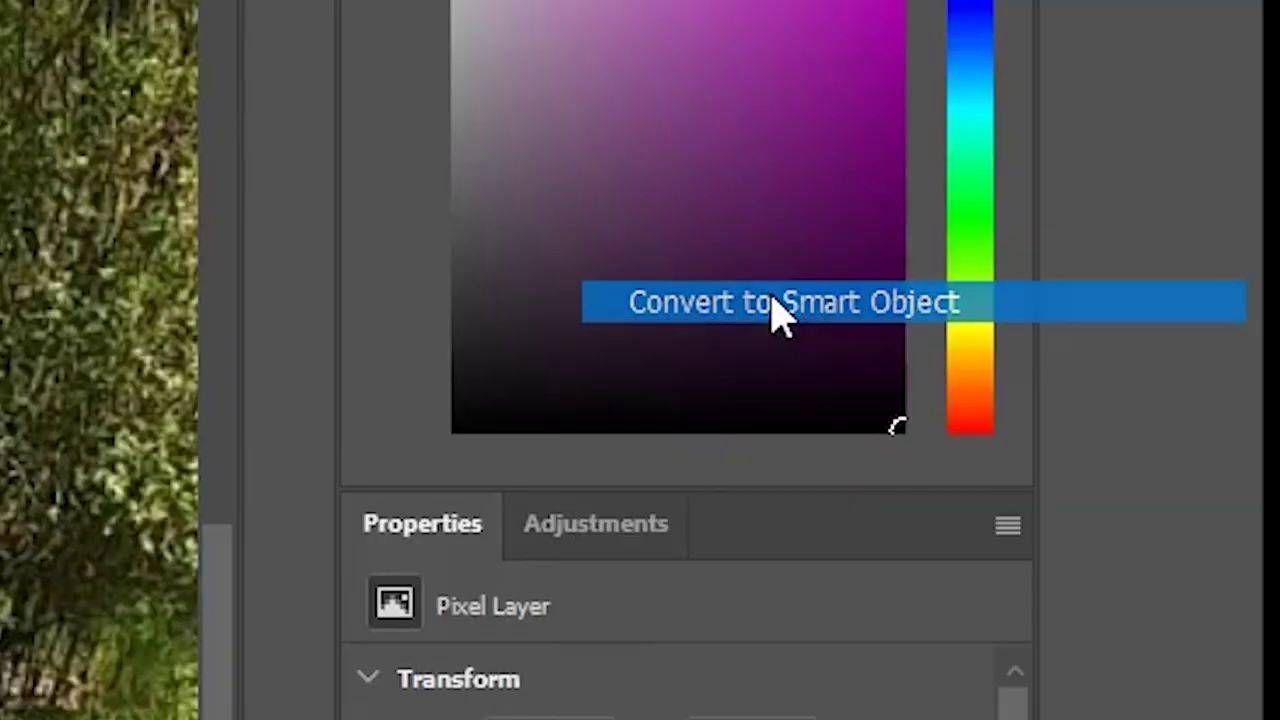
right_click(592, 712)
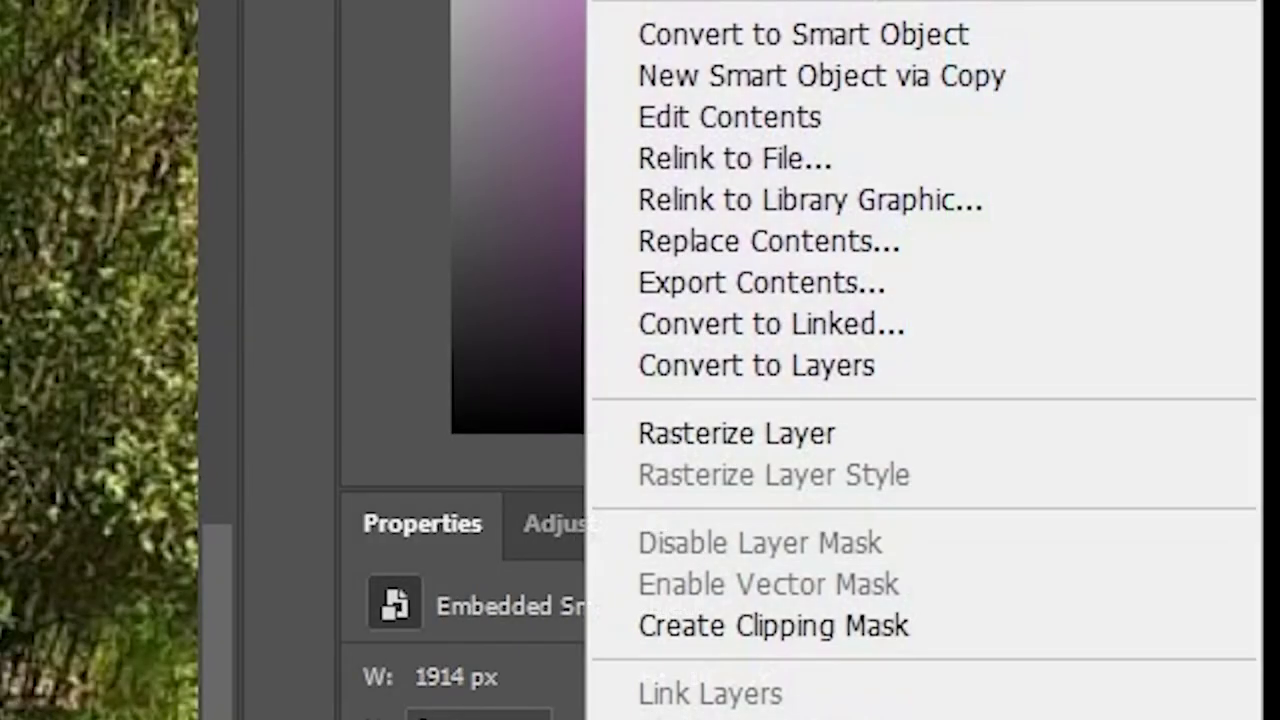
click(725, 436)
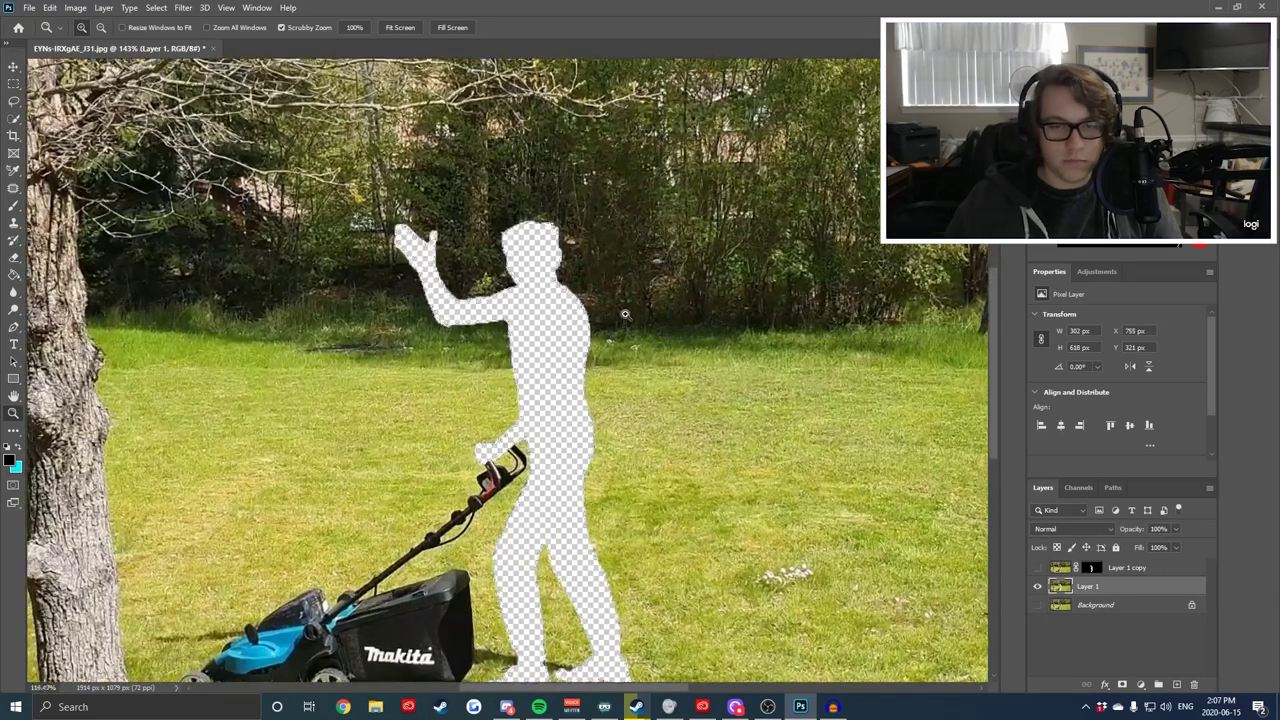
Choose the Lasso tool and show the masked Layer 1 copy above Layer 1.
alt+click(601, 354)
key(l)
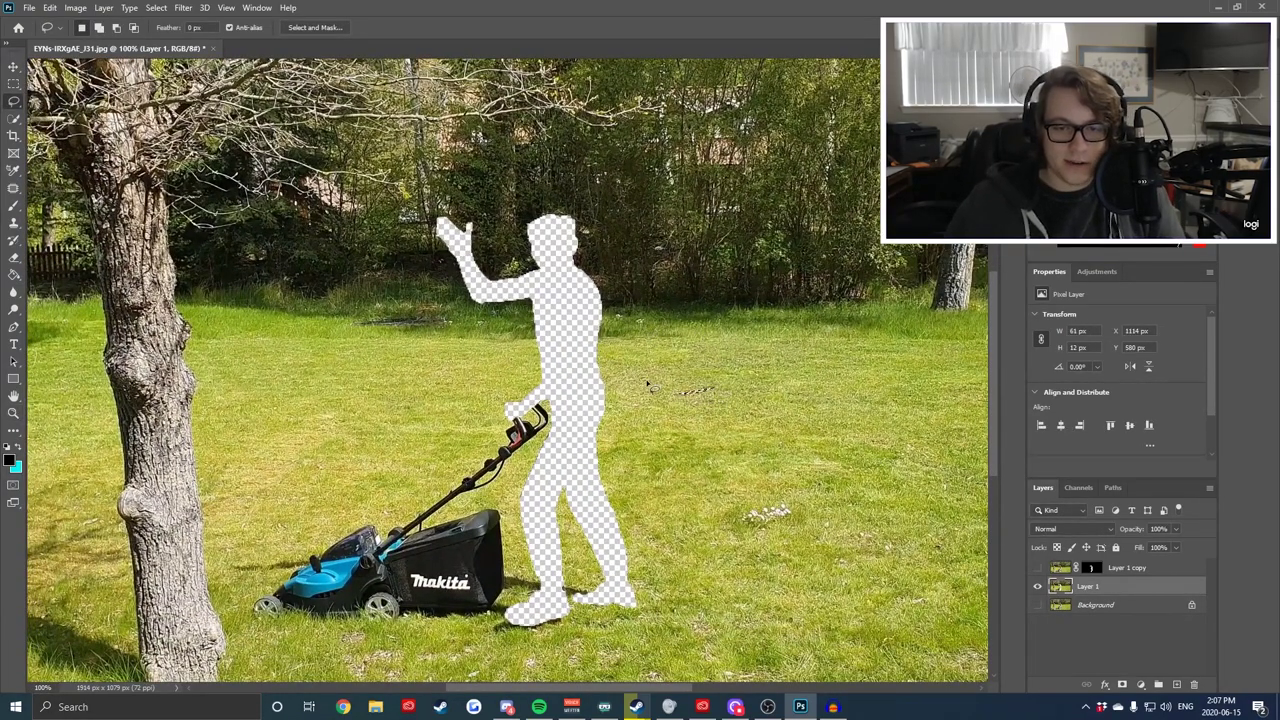
click(1037, 567)
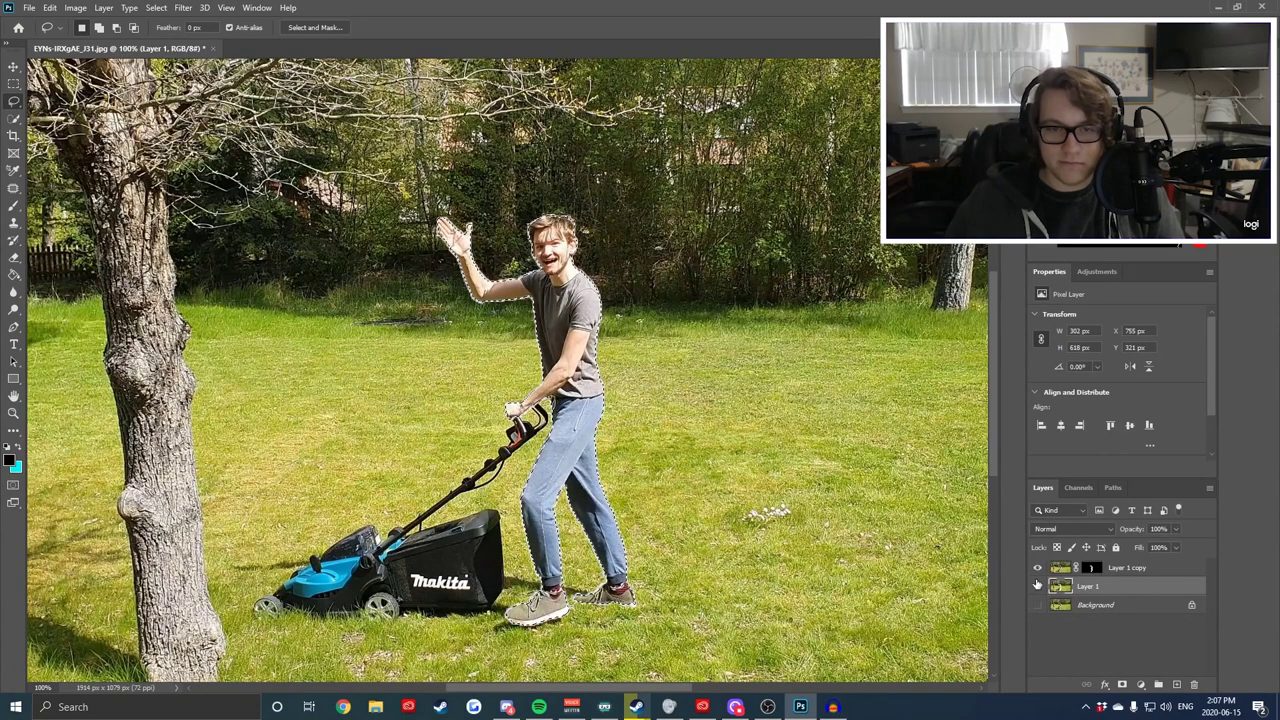
Hide Layer 1 copy and expand the man-shaped selection on Layer 1 by 4 pixels.
key(z)
drag(563, 255, 610, 257)
click(1036, 568)
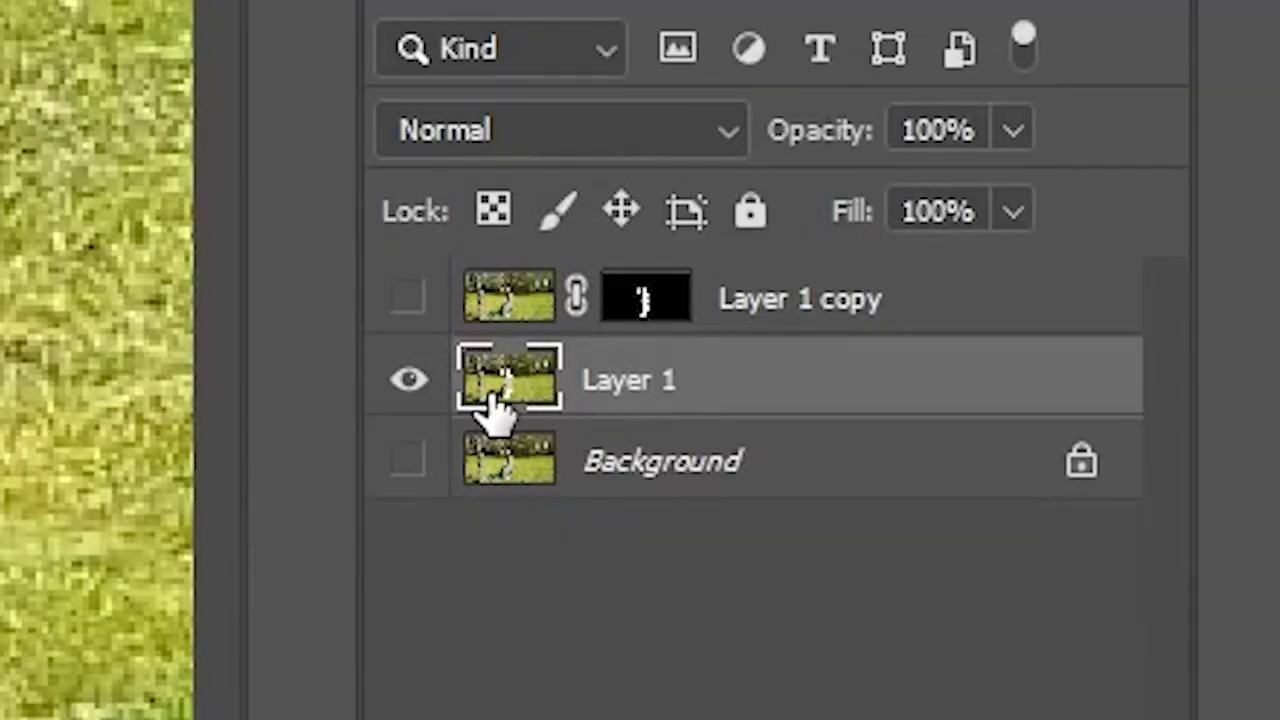
click(480, 29)
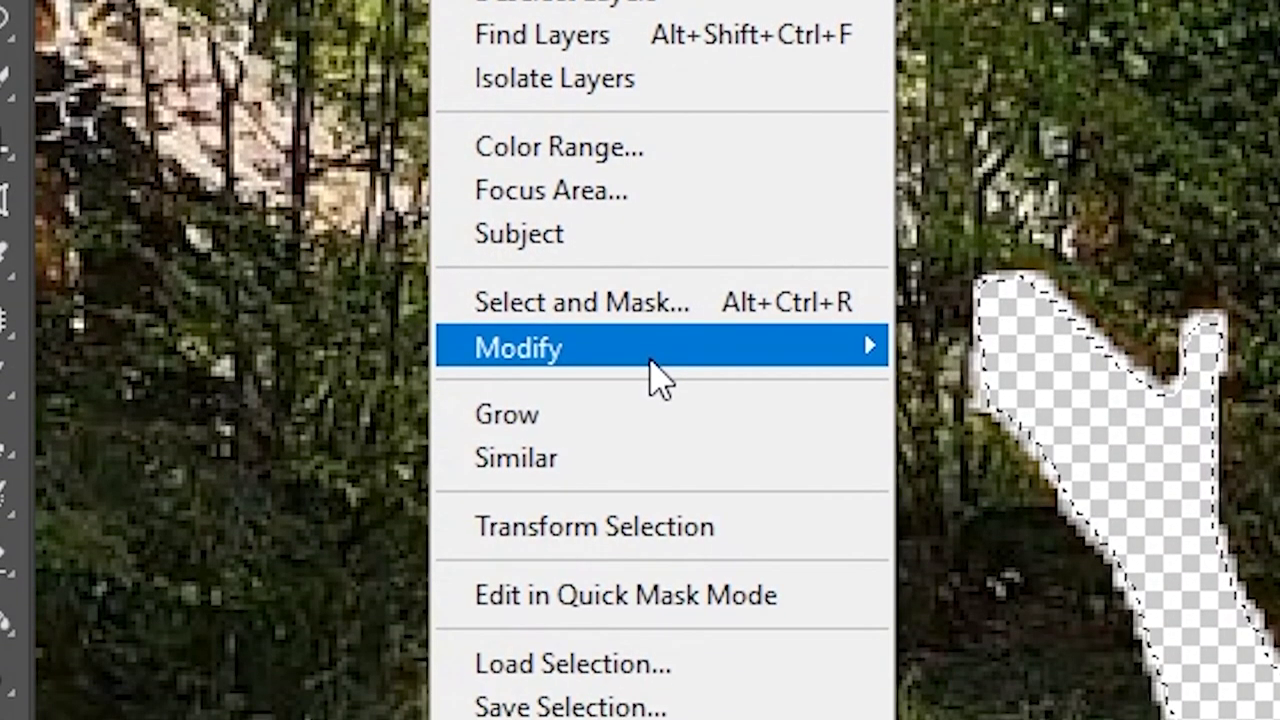
mouse_move(651, 360)
click(620, 433)
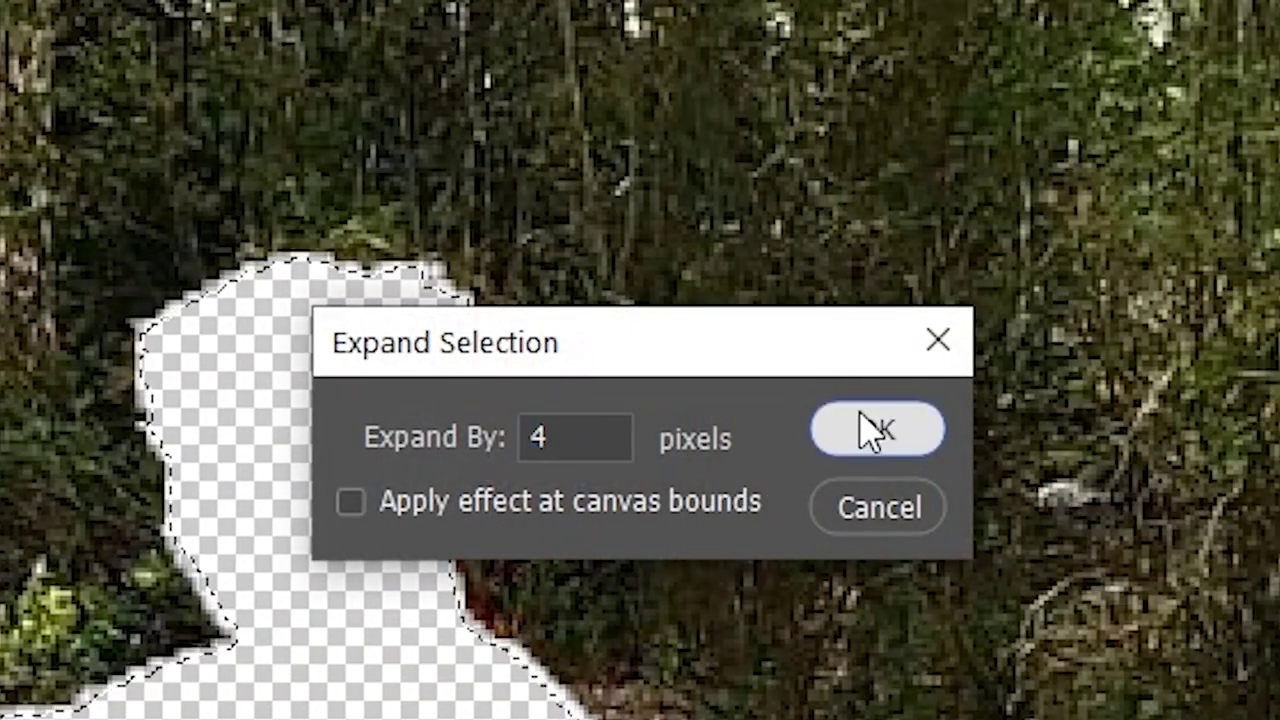
click(870, 428)
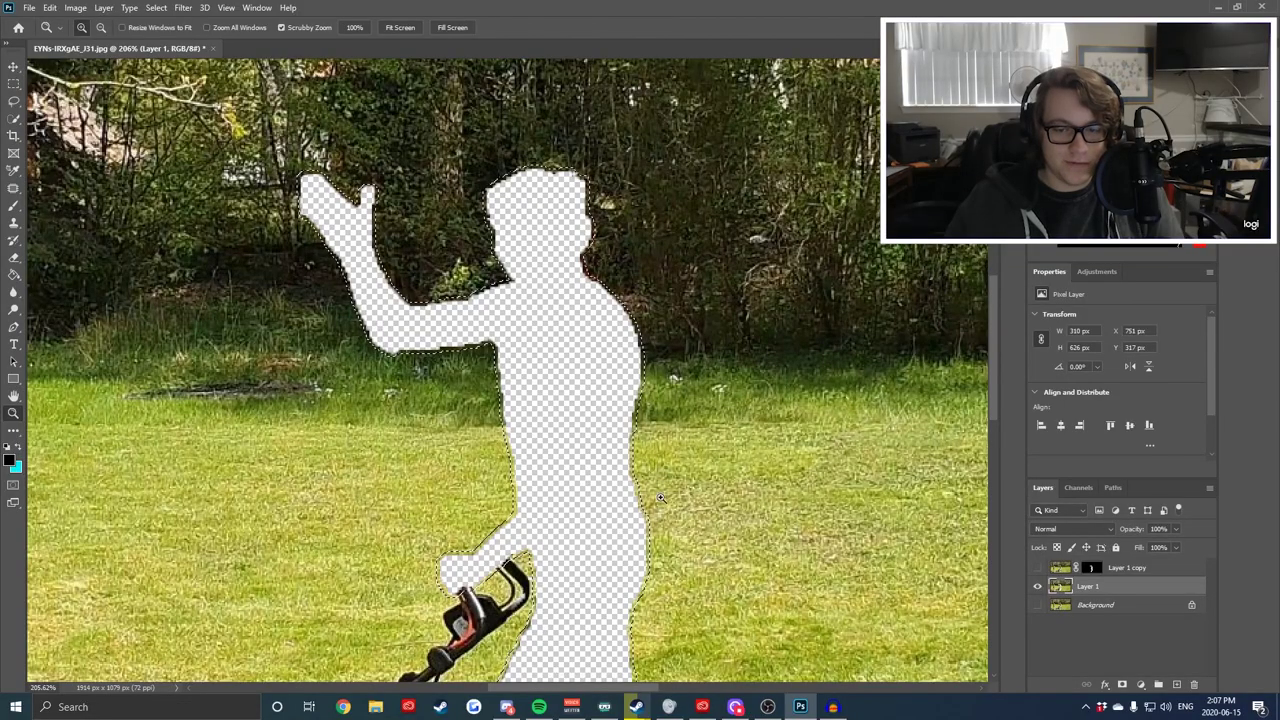
Fill the man-shaped hole in Layer 1 with Content-Aware Fill, output to the current layer.
click(179, 7)
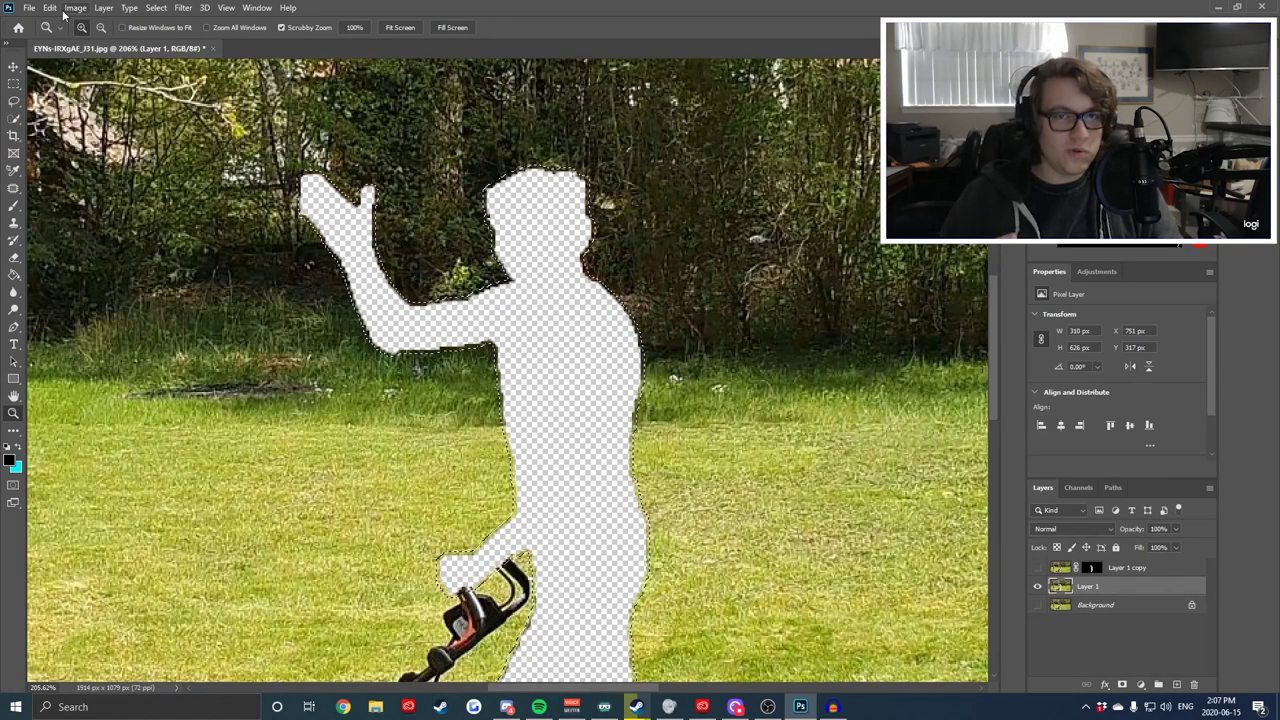
click(66, 8)
mouse_move(52, 8)
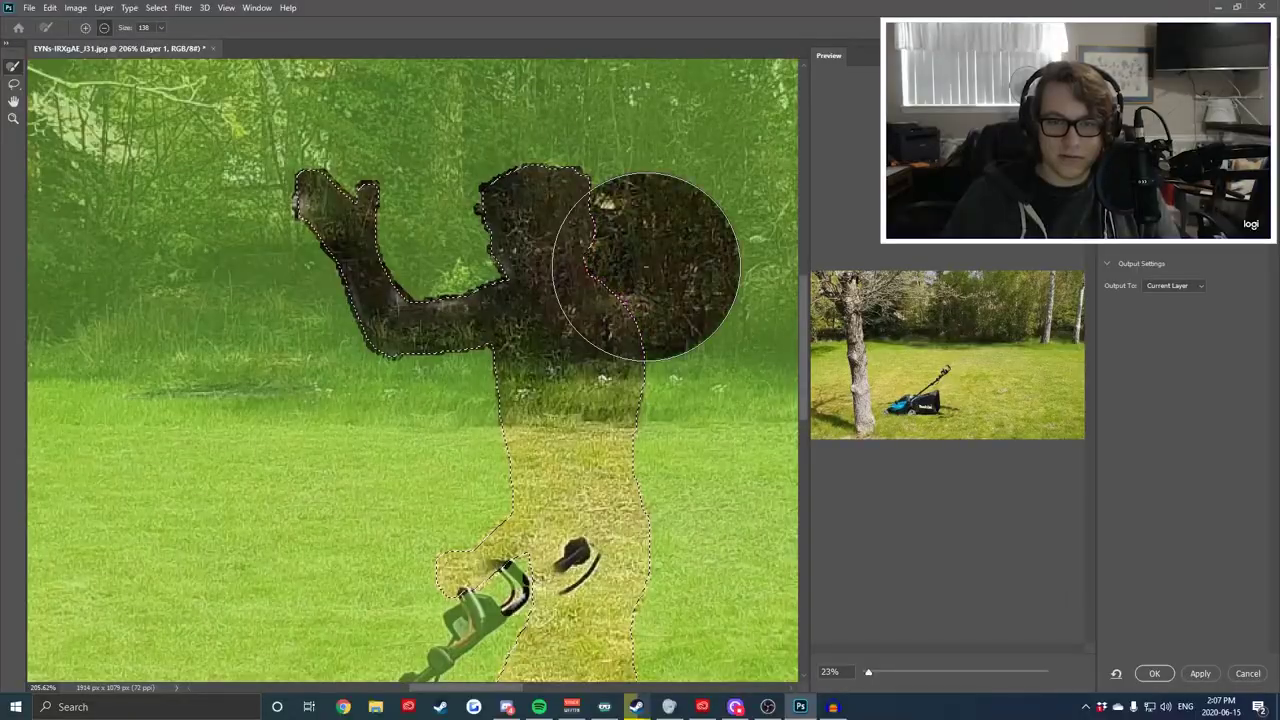
key(ctrl+z)
click(1154, 673)
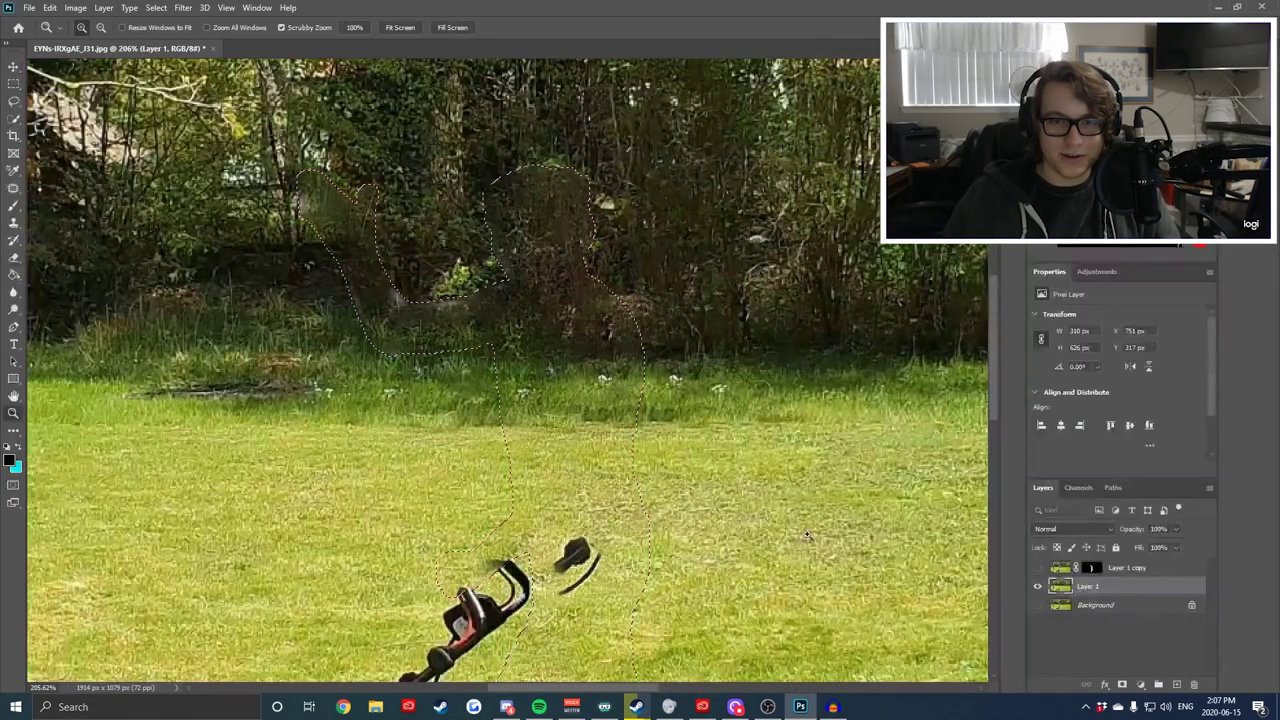
Deselect the man's outline on the filled background of Layer 1.
key(ctrl+d)
drag(645, 331, 572, 331)
key(l)
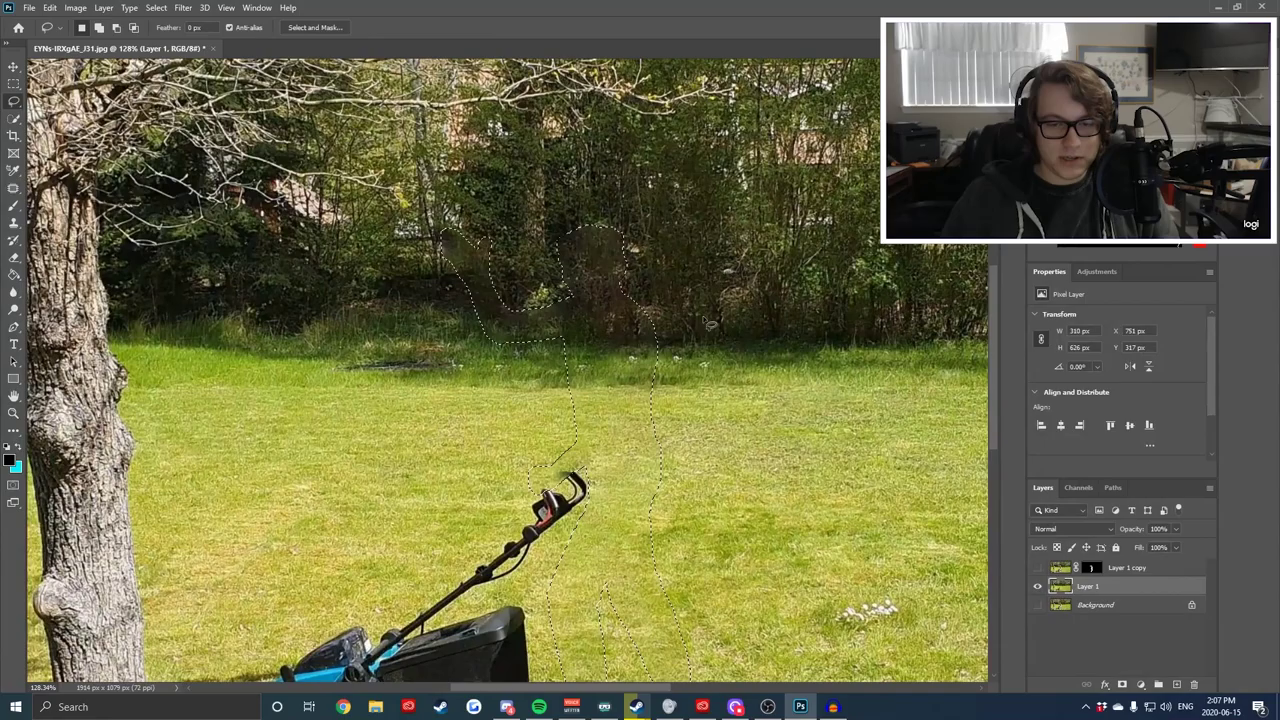
drag(699, 445, 642, 334)
Use Puppet Warp on Layer 1 copy to stretch the man's arms and legs and bend his torso towards the tree.
key(z)
scroll(641, 335, down, 4)
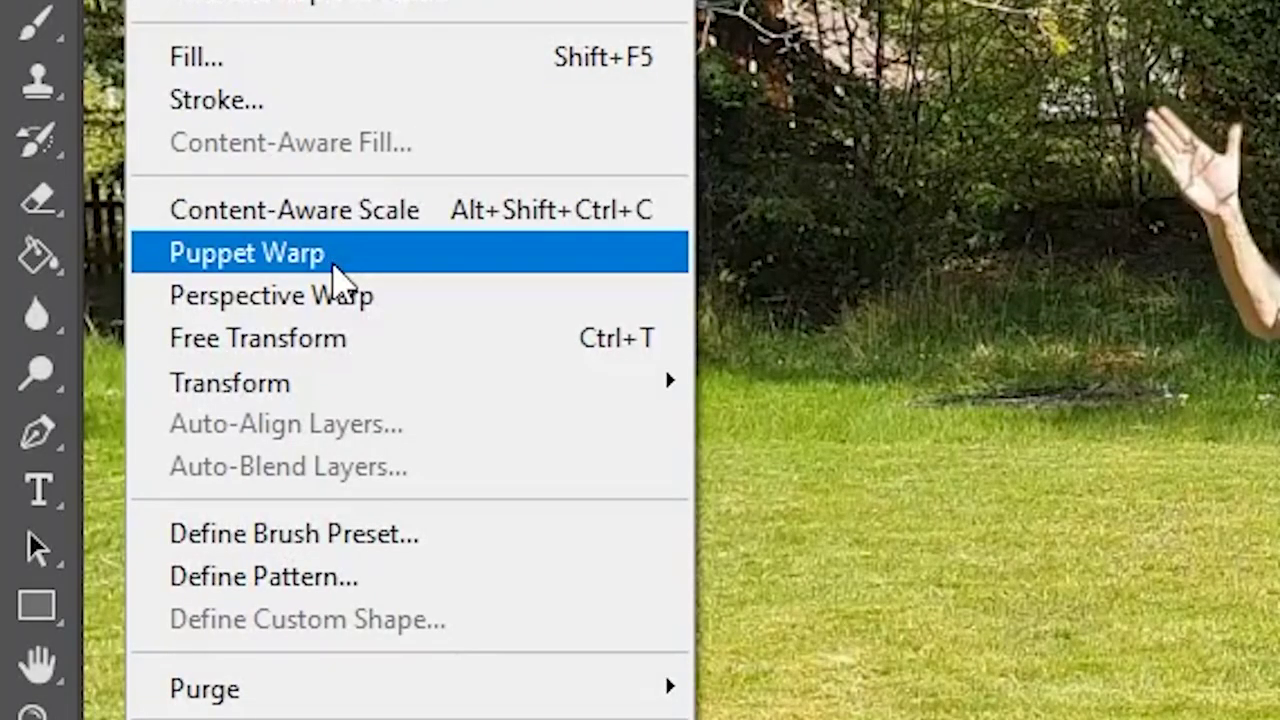
click(333, 262)
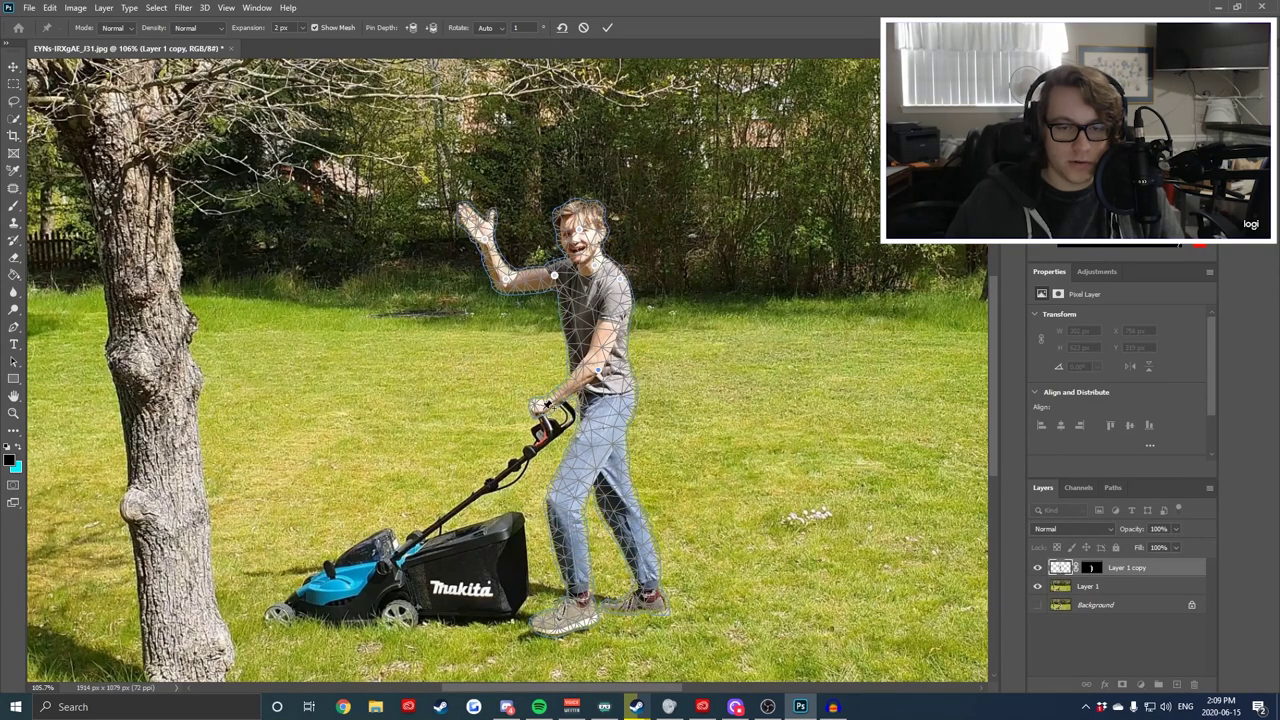
click(551, 498)
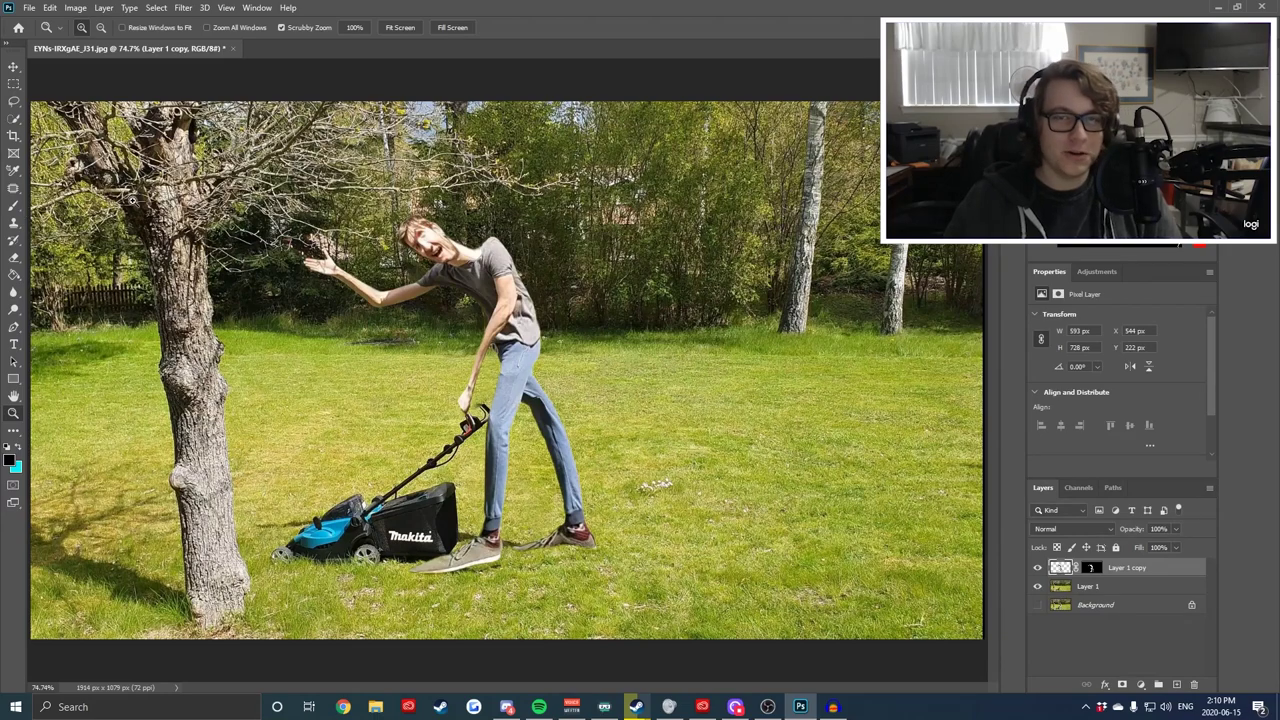
Crop the photo to a tilted 1:1 square around the man and mower, with the lawn sloping upwards behind him.
click(13, 137)
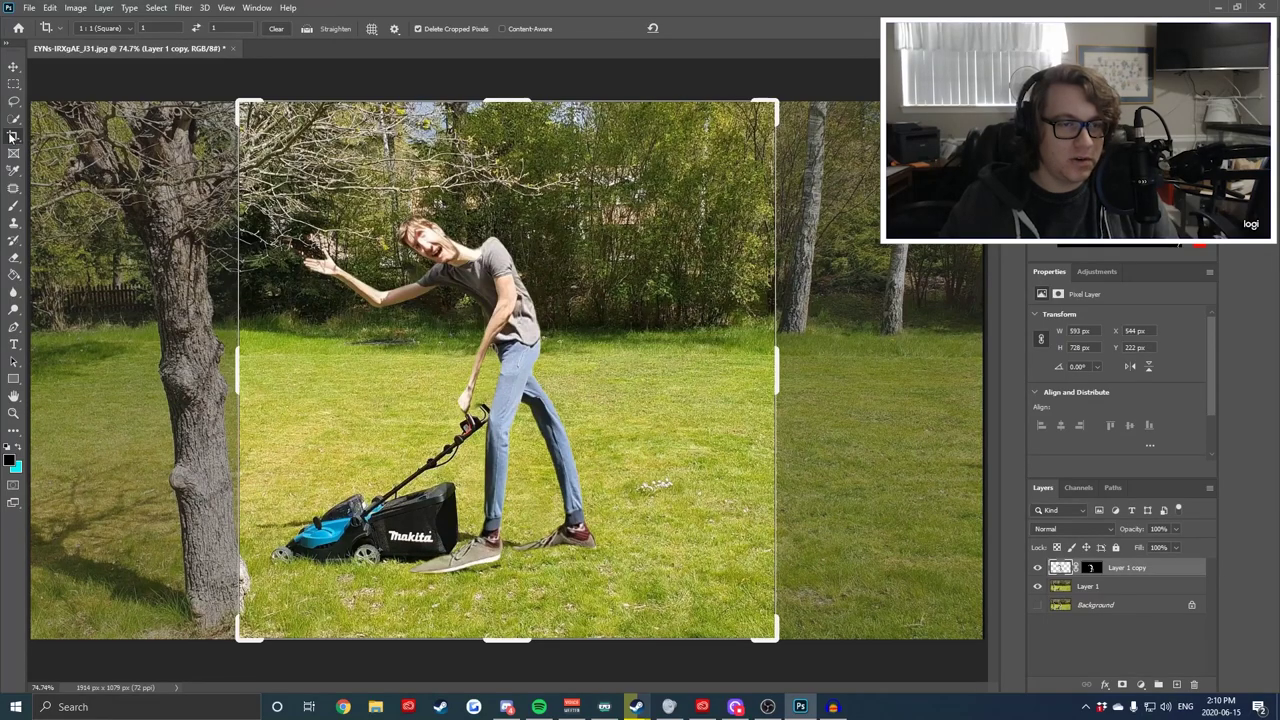
drag(212, 83, 168, 129)
key(ctrl+z)
mouse_move(238, 359)
mouse_down()
mouse_move(276, 359)
mouse_move(261, 359)
mouse_up()
drag(404, 341, 456, 329)
drag(743, 108, 700, 94)
drag(646, 189, 620, 217)
key(Return)
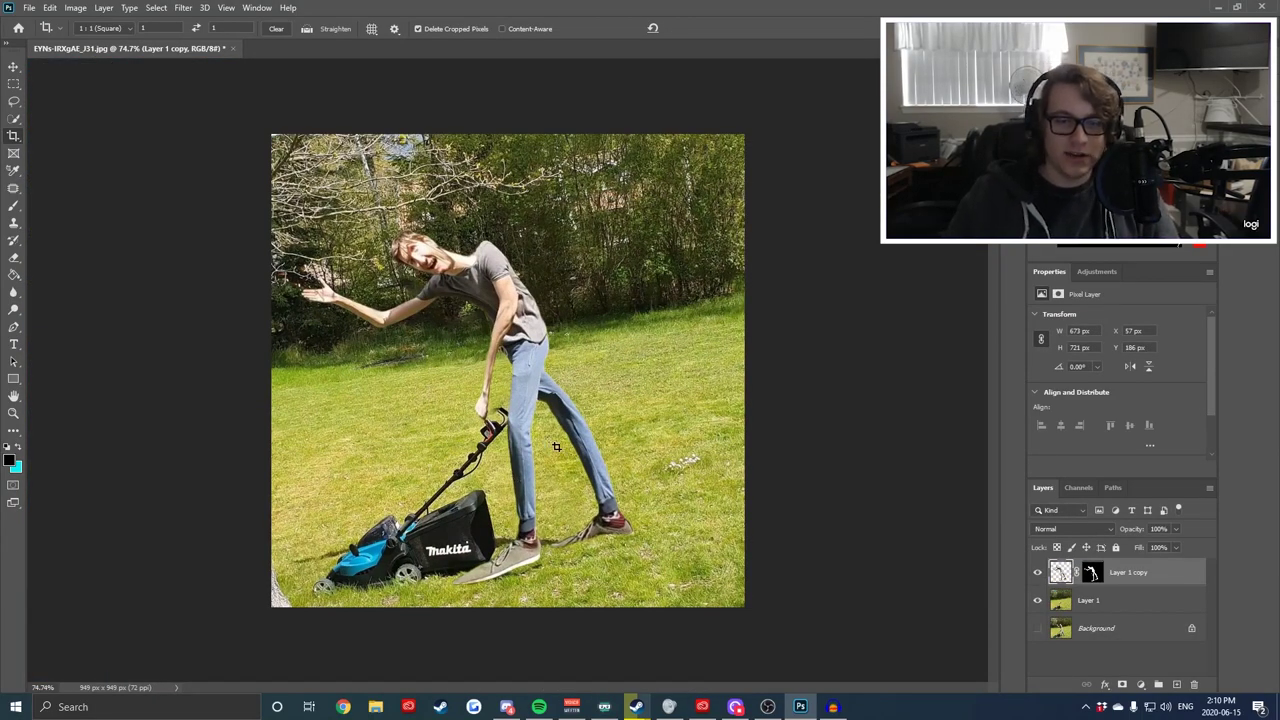
Merge the man and background into a new layer copy and apply a diagonal Path Blur to it.
key(ctrl+j)
click(183, 7)
mouse_move(286, 163)
click(371, 203)
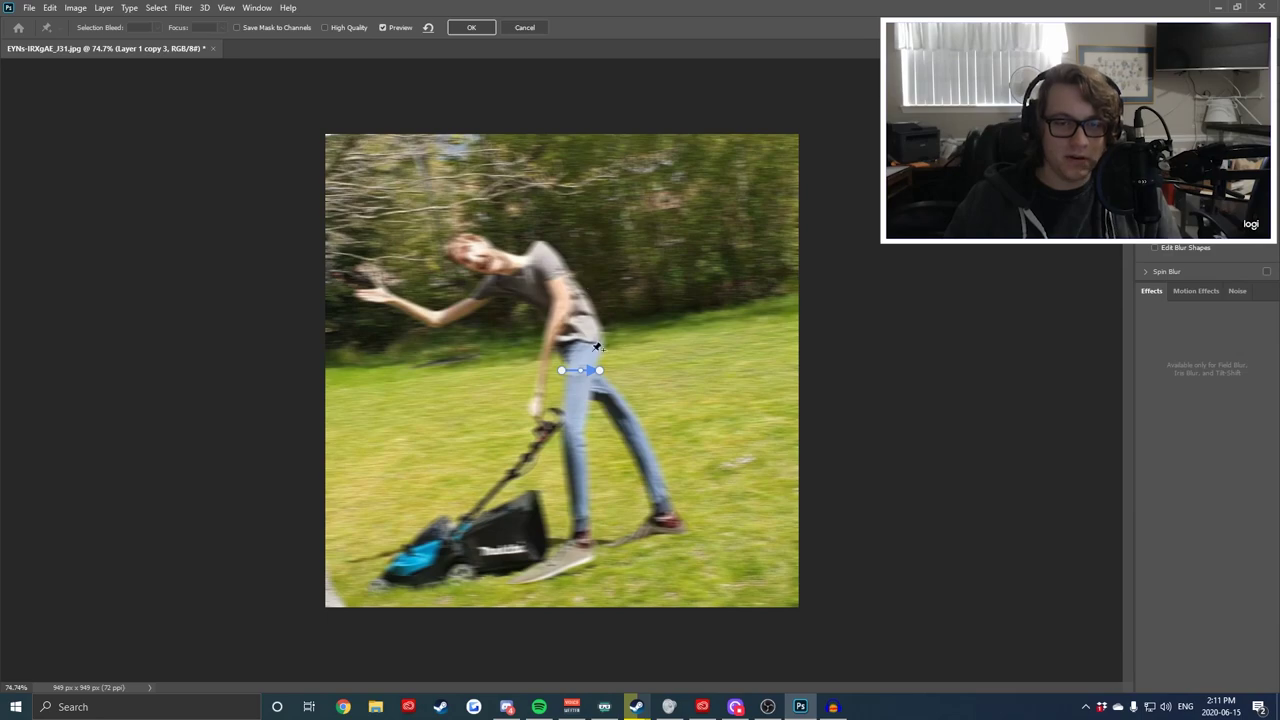
drag(600, 372, 726, 277)
drag(562, 371, 336, 445)
key(Escape)
Add a colorized Hue/Saturation adjustment layer with hue 36, saturation 20 and lightness -16 for a sepia tone.
click(1140, 684)
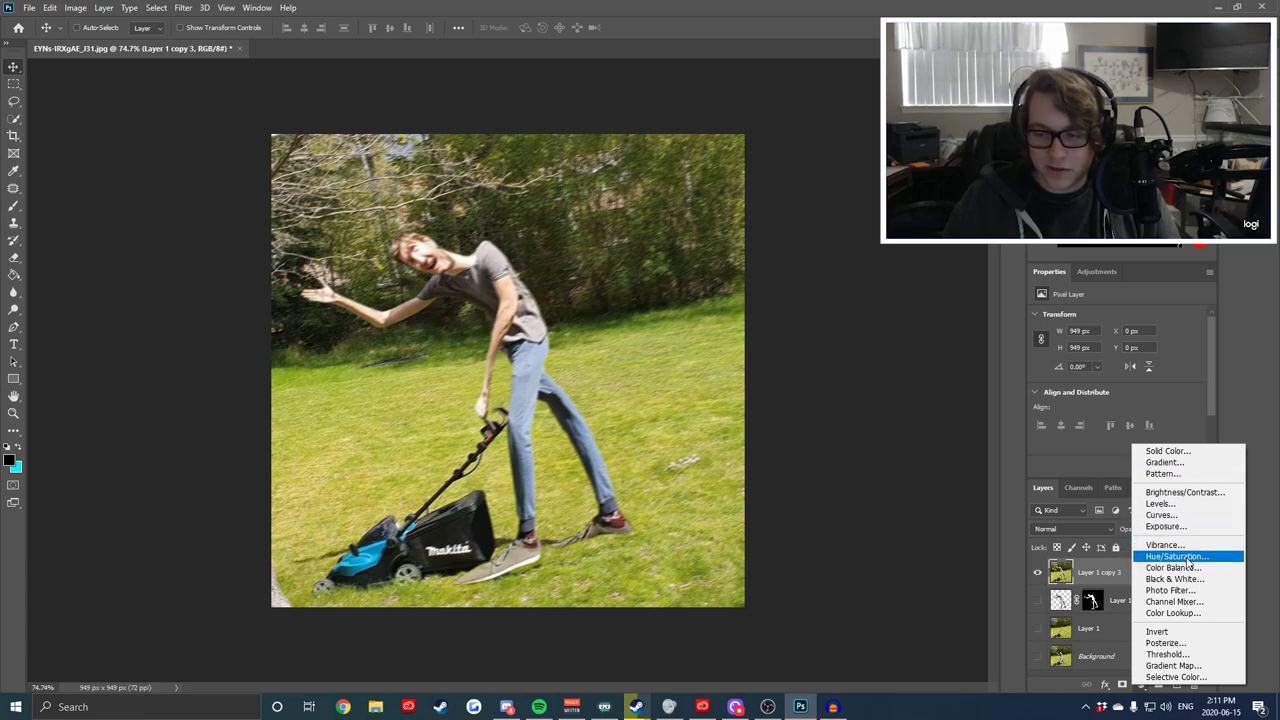
click(1185, 557)
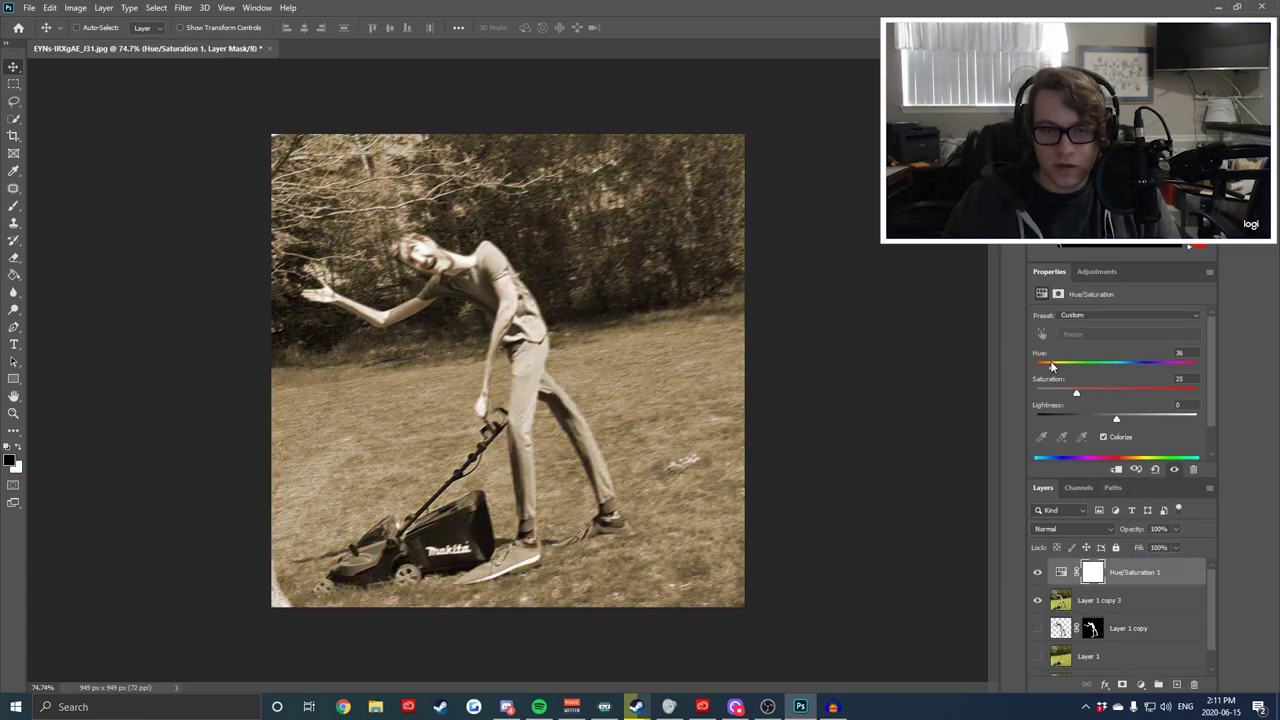
drag(1052, 367, 1048, 369)
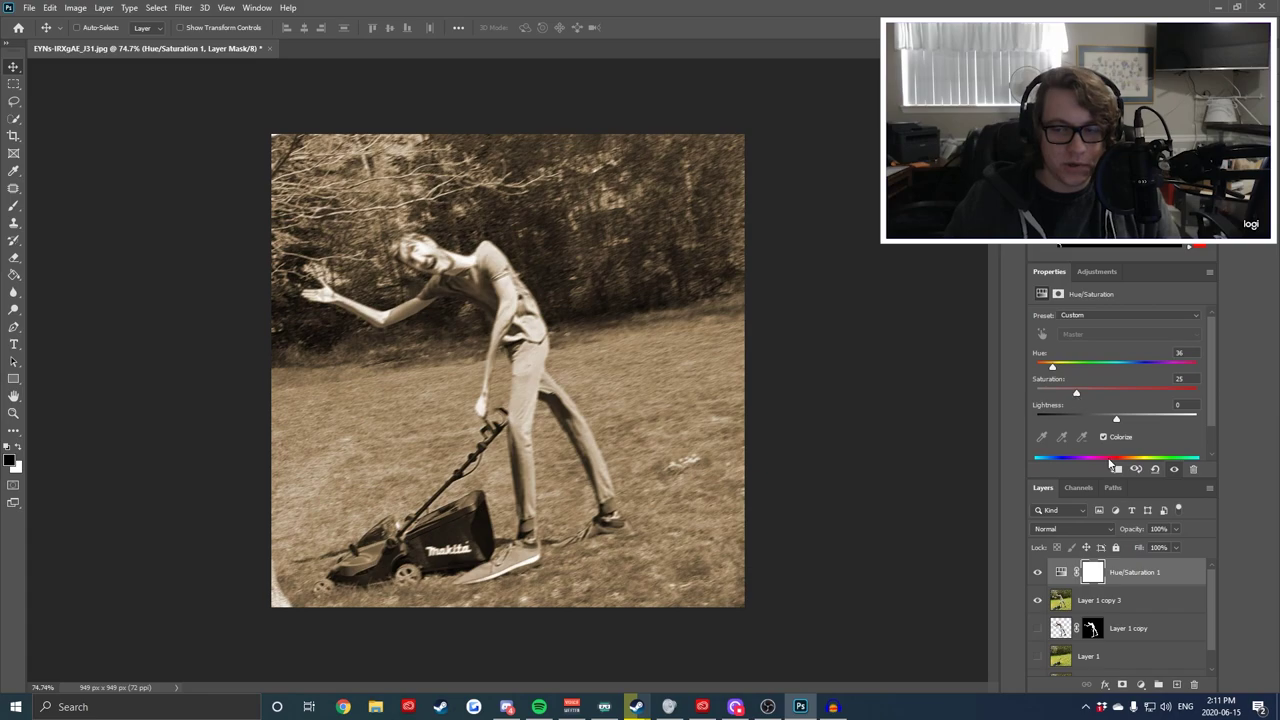
drag(1107, 420, 1103, 423)
Make Layer 1 copy 3 active and sharpen it with Sharpen More.
click(183, 7)
mouse_move(277, 221)
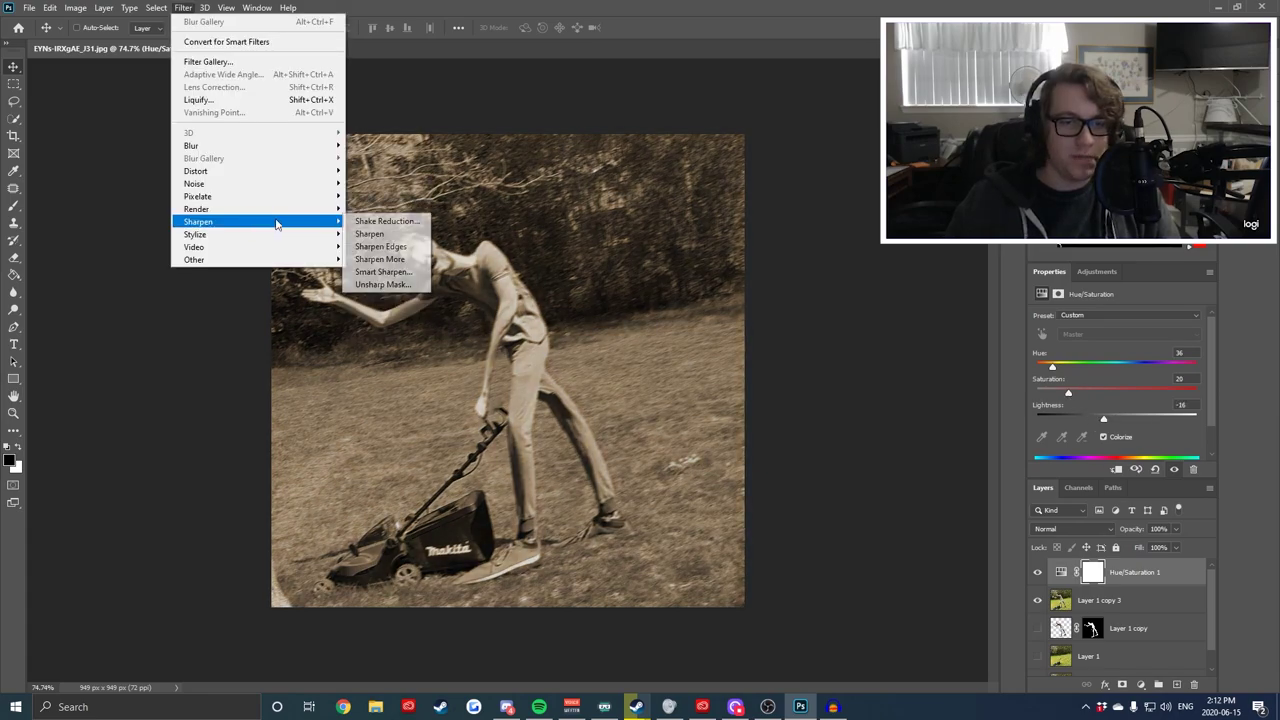
click(388, 247)
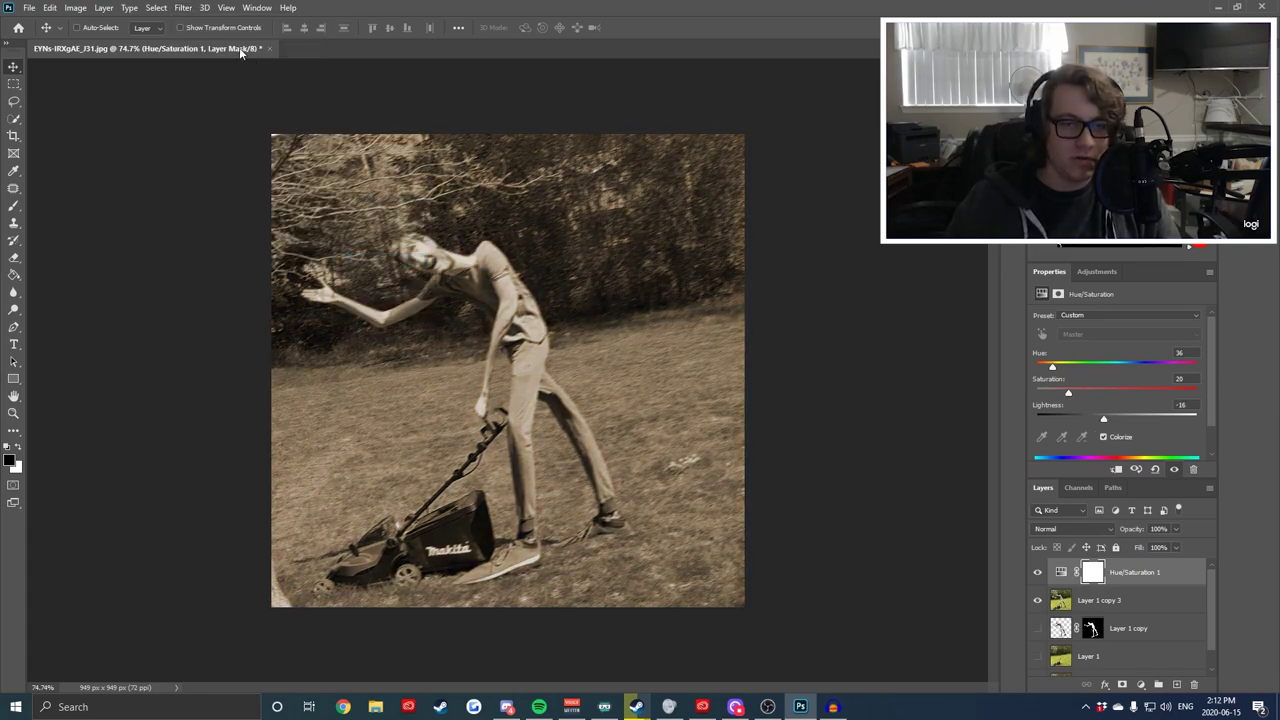
key(alt+[)
Add grain to Layer 1 copy 3 with the Add Noise filter.
click(183, 7)
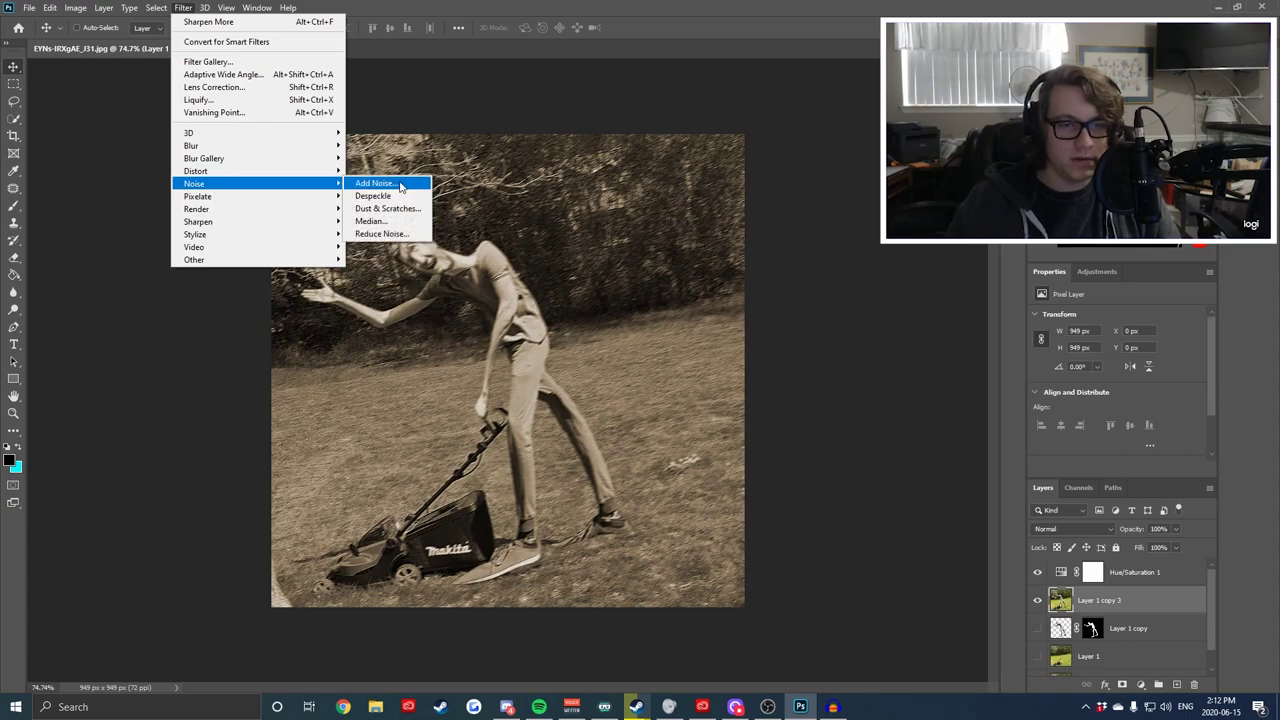
click(395, 182)
drag(609, 115, 799, 121)
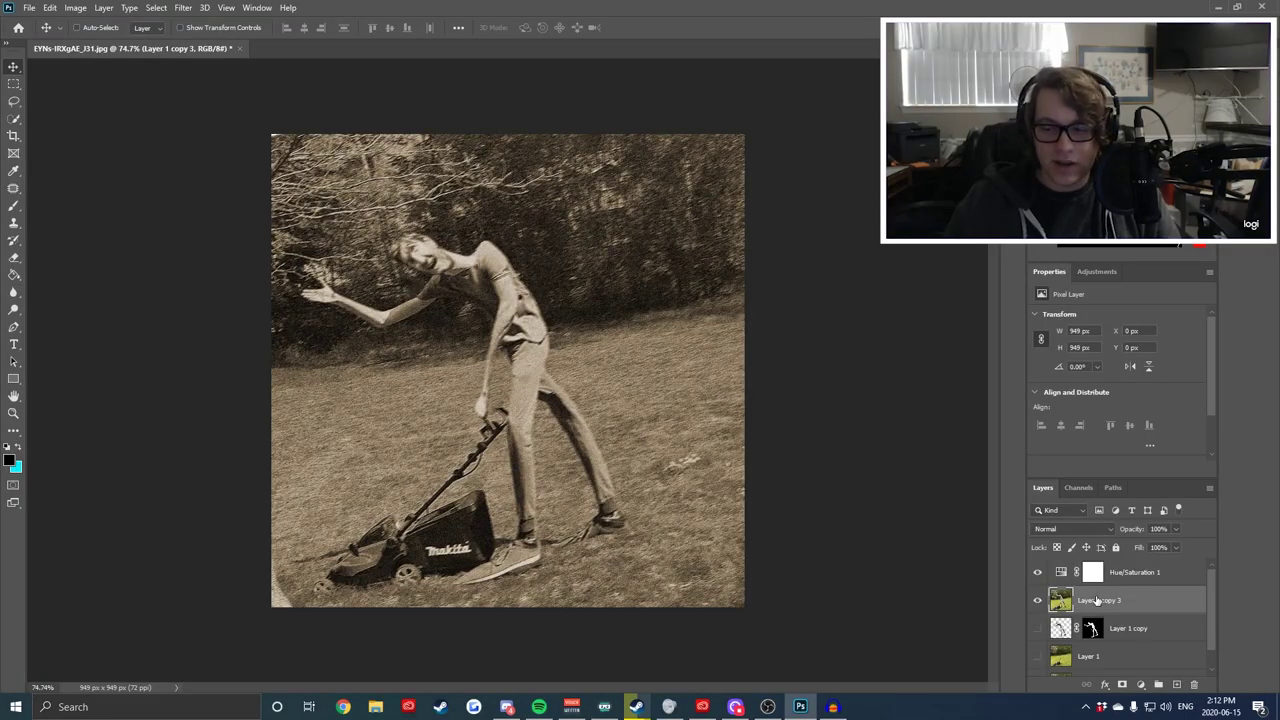
Create a black-filled layer above the Hue/Saturation adjustment and cut a centred circle about 809 px wide out of it.
click(1177, 685)
drag(1080, 597, 1103, 569)
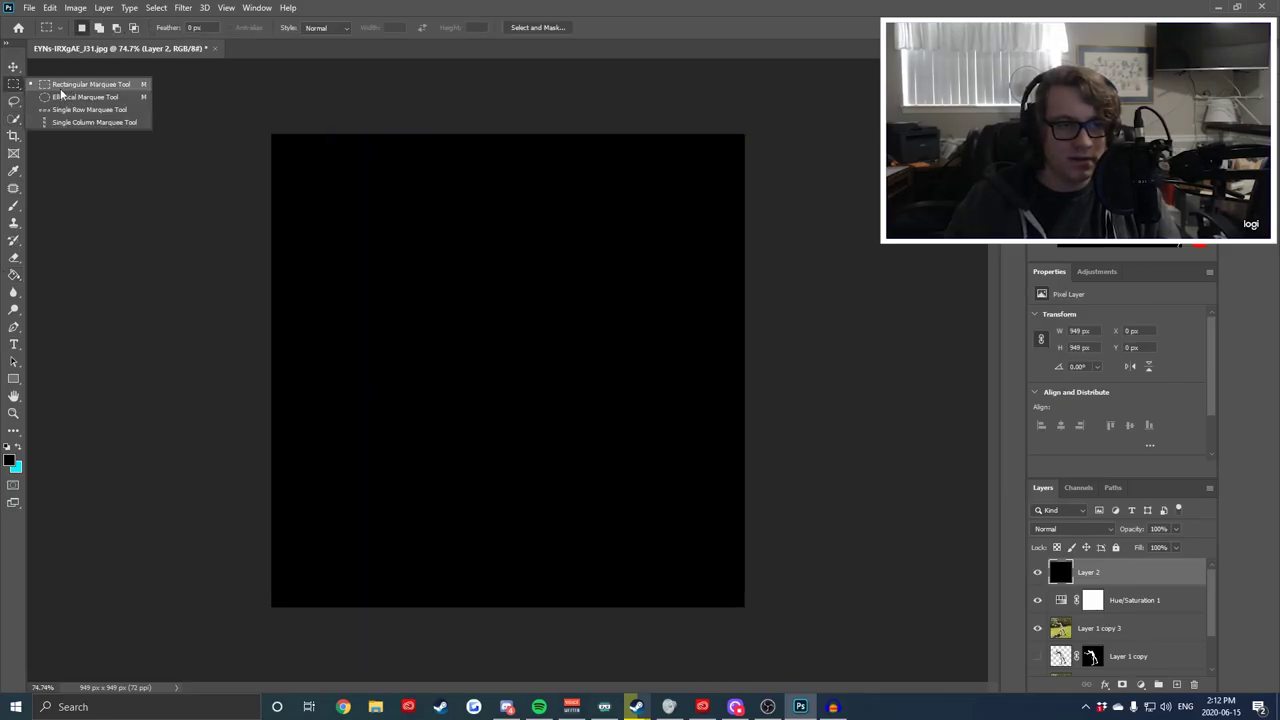
click(80, 97)
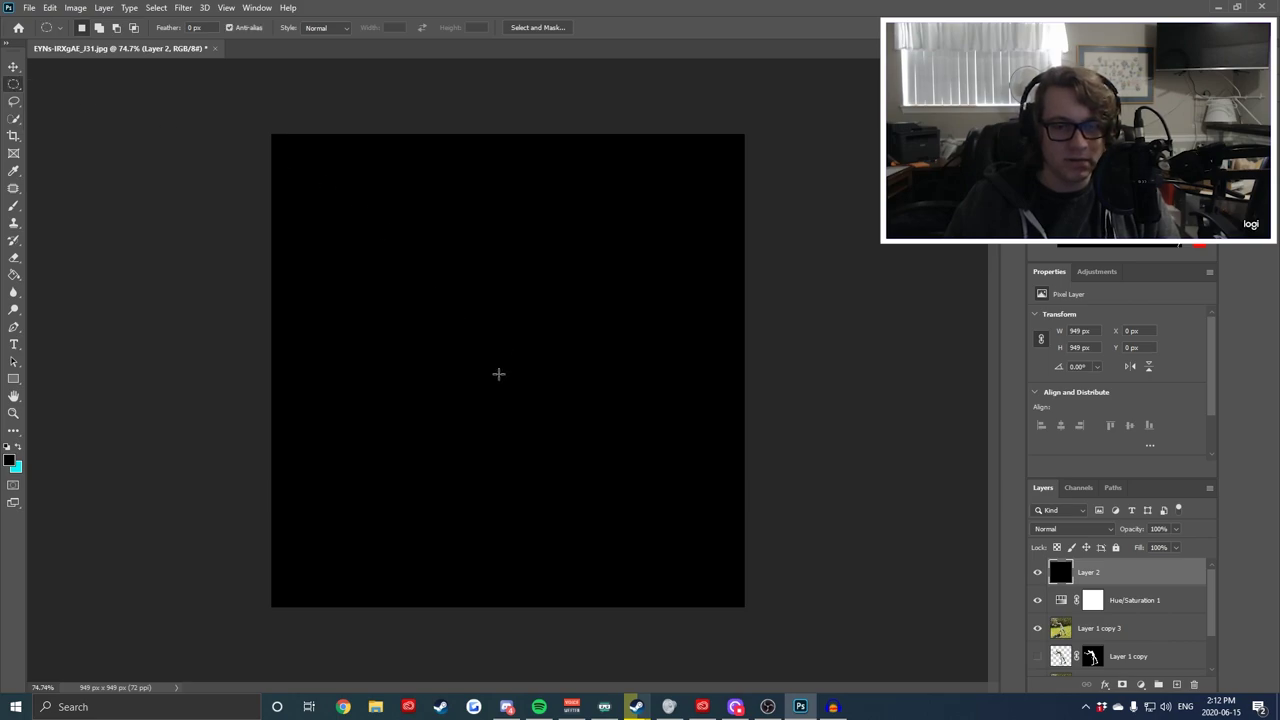
drag(498, 372, 709, 571)
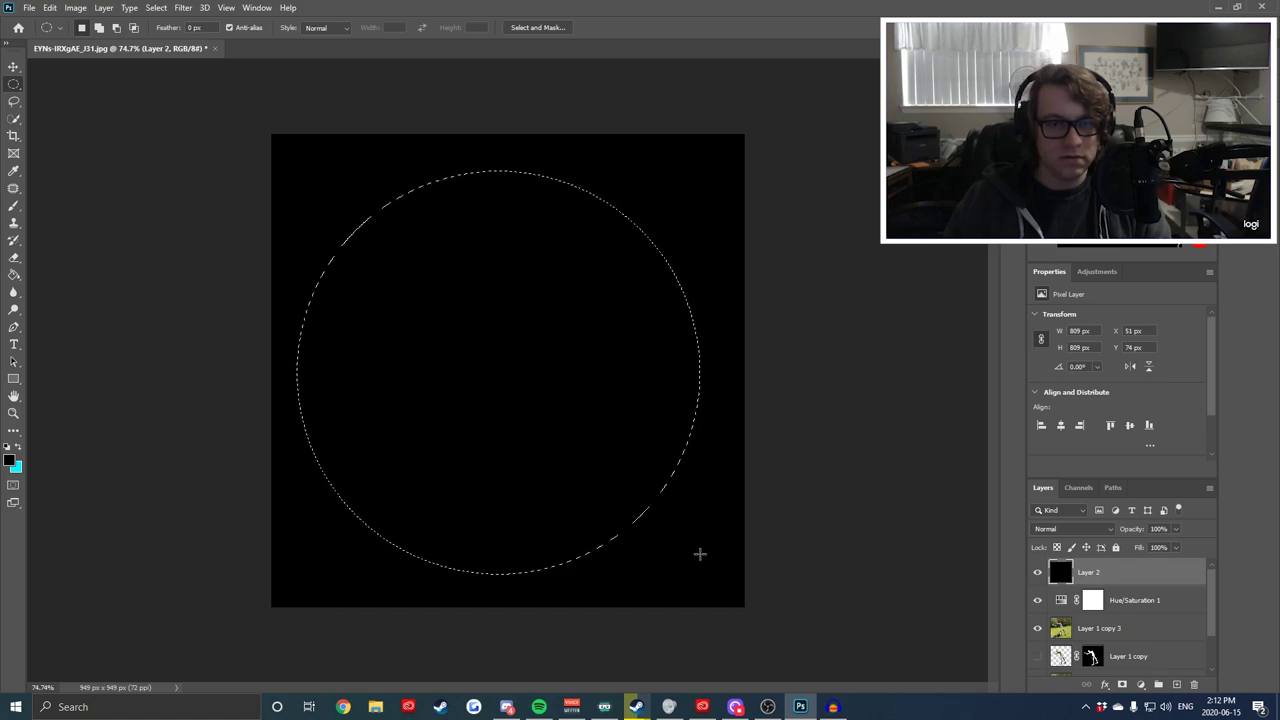
key(Delete)
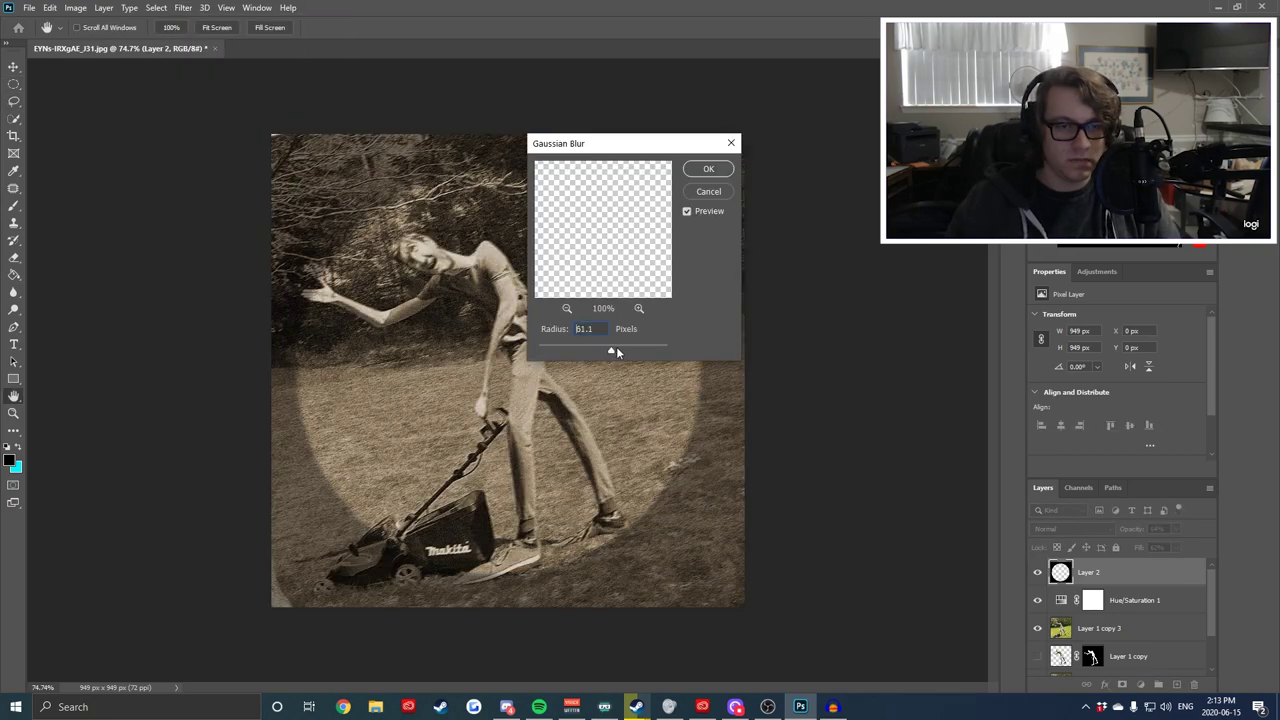
Soften the black vignette on Layer 2 with a strong Gaussian Blur and set it to 95% opacity and 71% fill.
drag(616, 349, 630, 349)
click(708, 168)
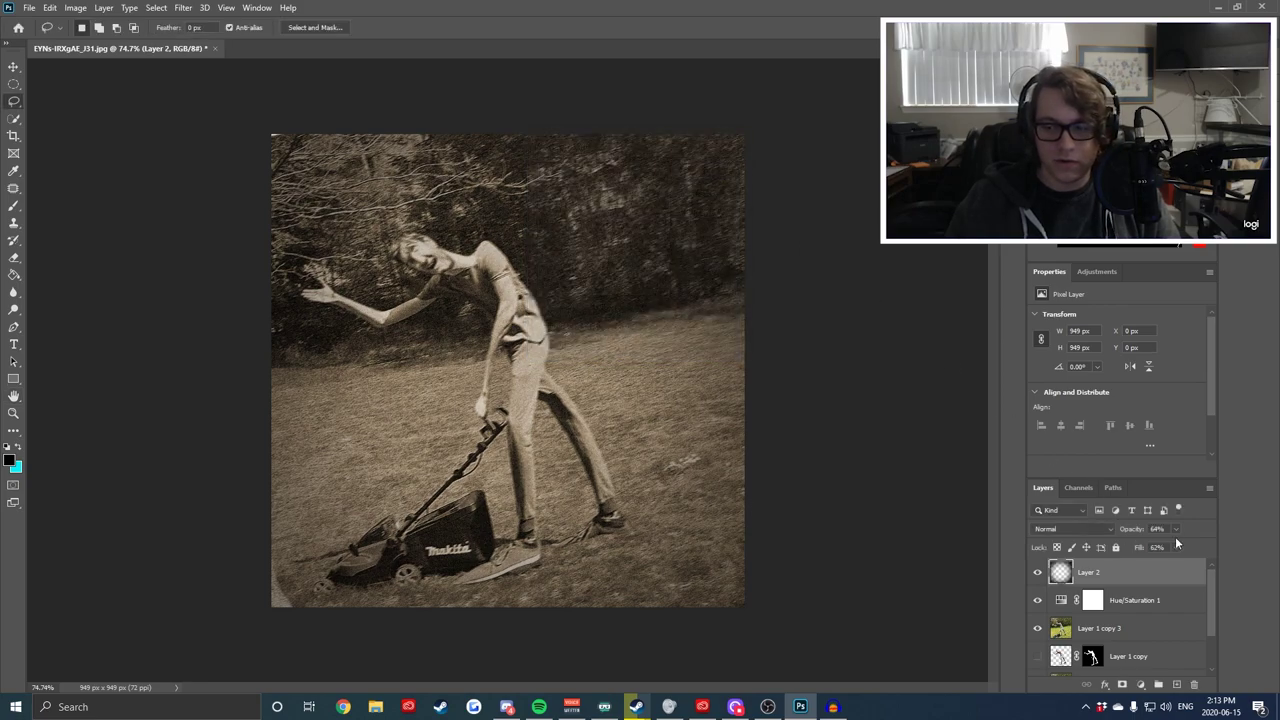
drag(1166, 543, 1192, 543)
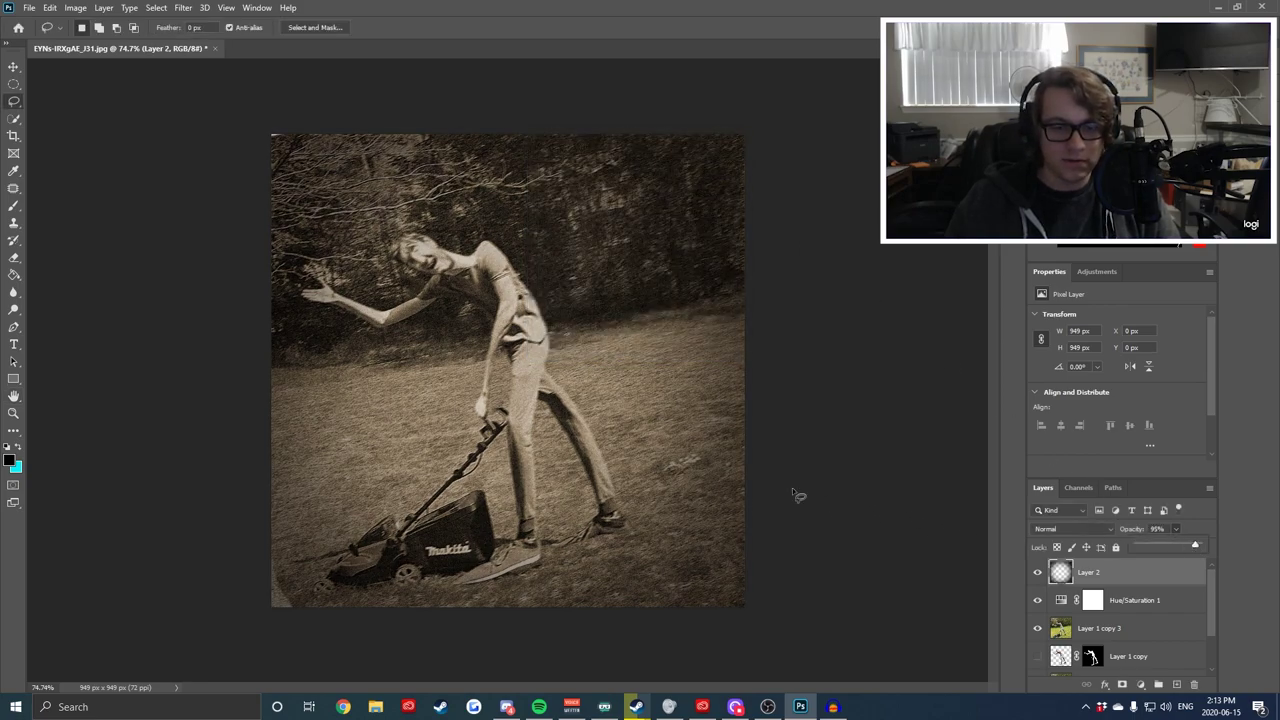
click(1173, 561)
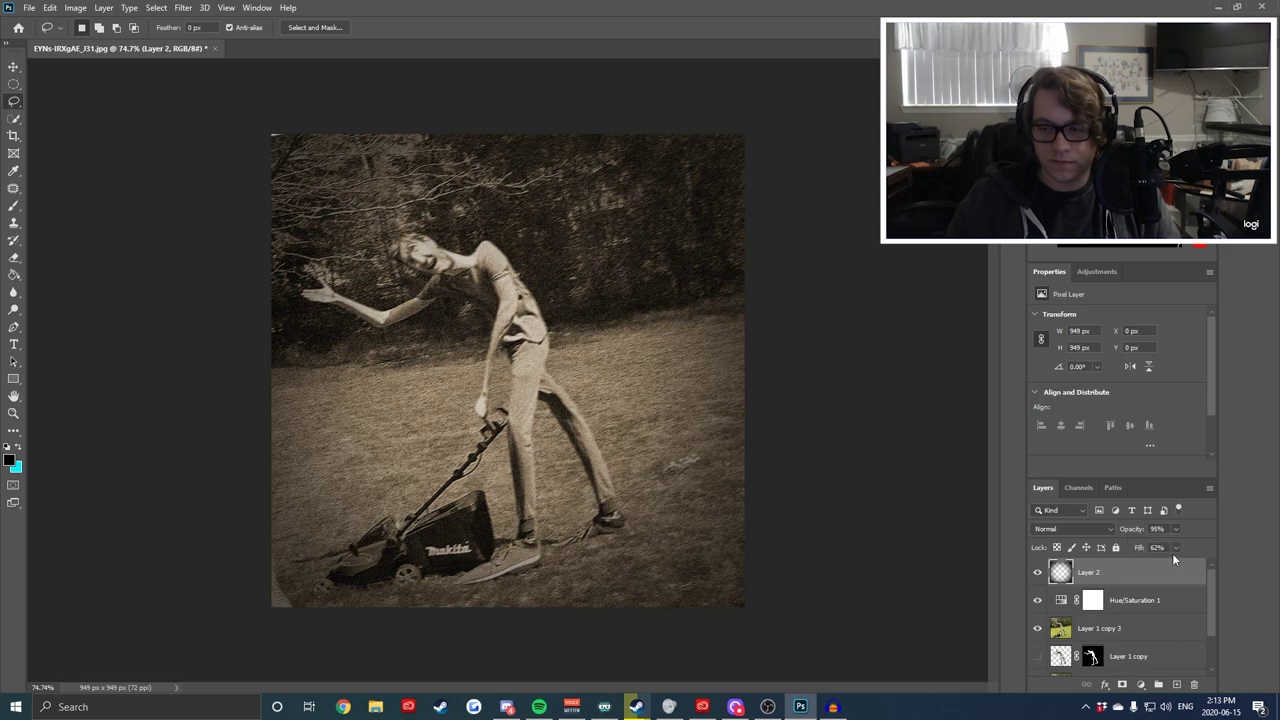
drag(1166, 562, 1182, 564)
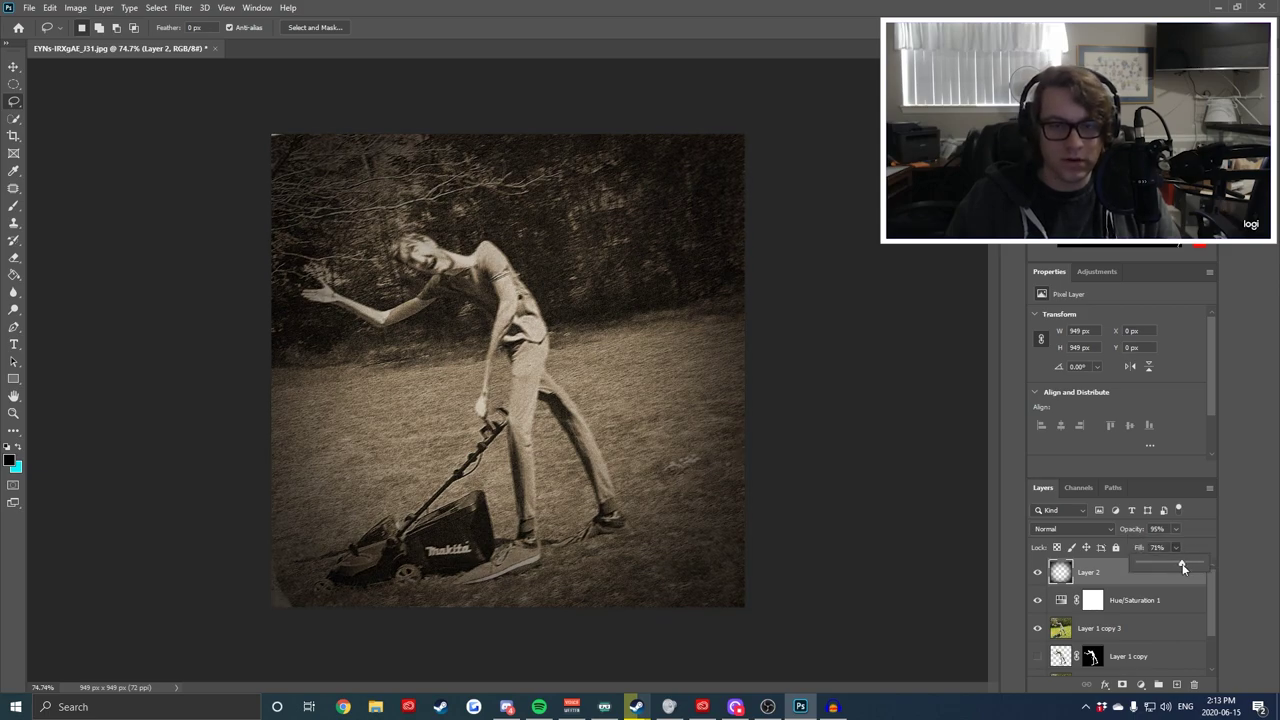
click(763, 380)
Darken the man's face and body and the mower on Layer 1 copy 3 with the Burn tool, midtones at 50% exposure.
key(z)
drag(763, 380, 737, 380)
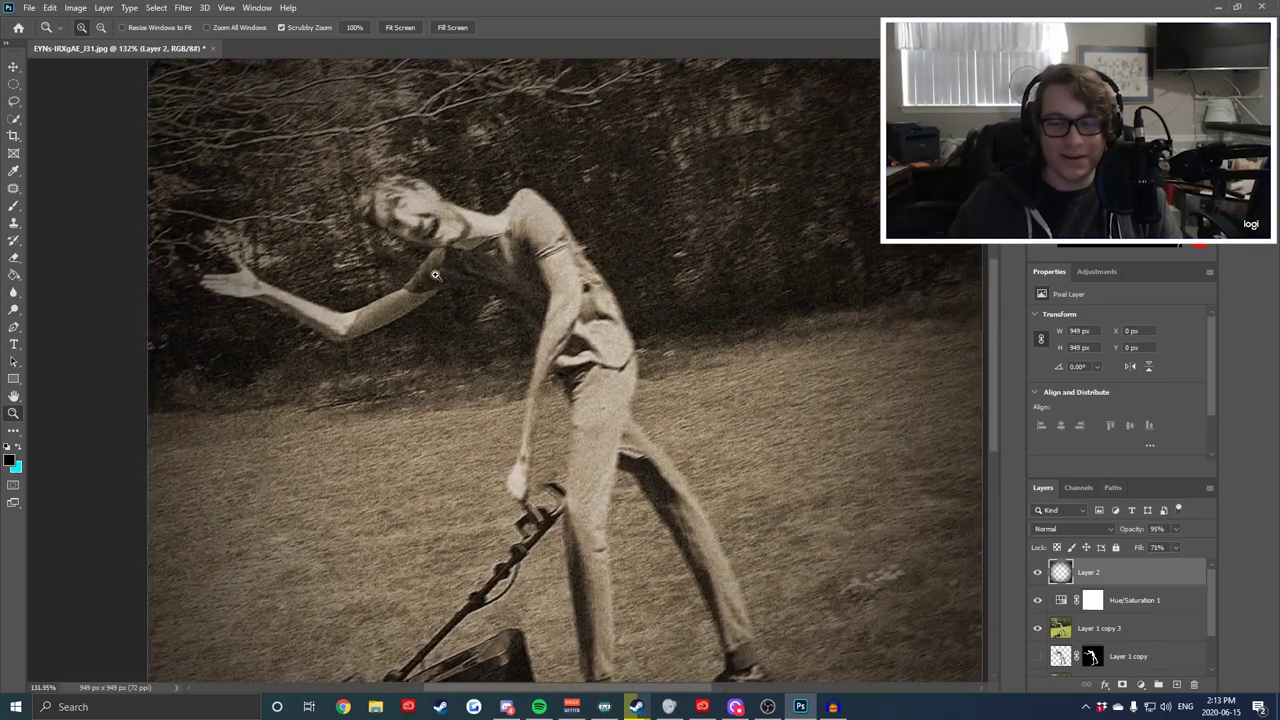
click(1140, 634)
drag(553, 324, 590, 324)
drag(473, 266, 615, 393)
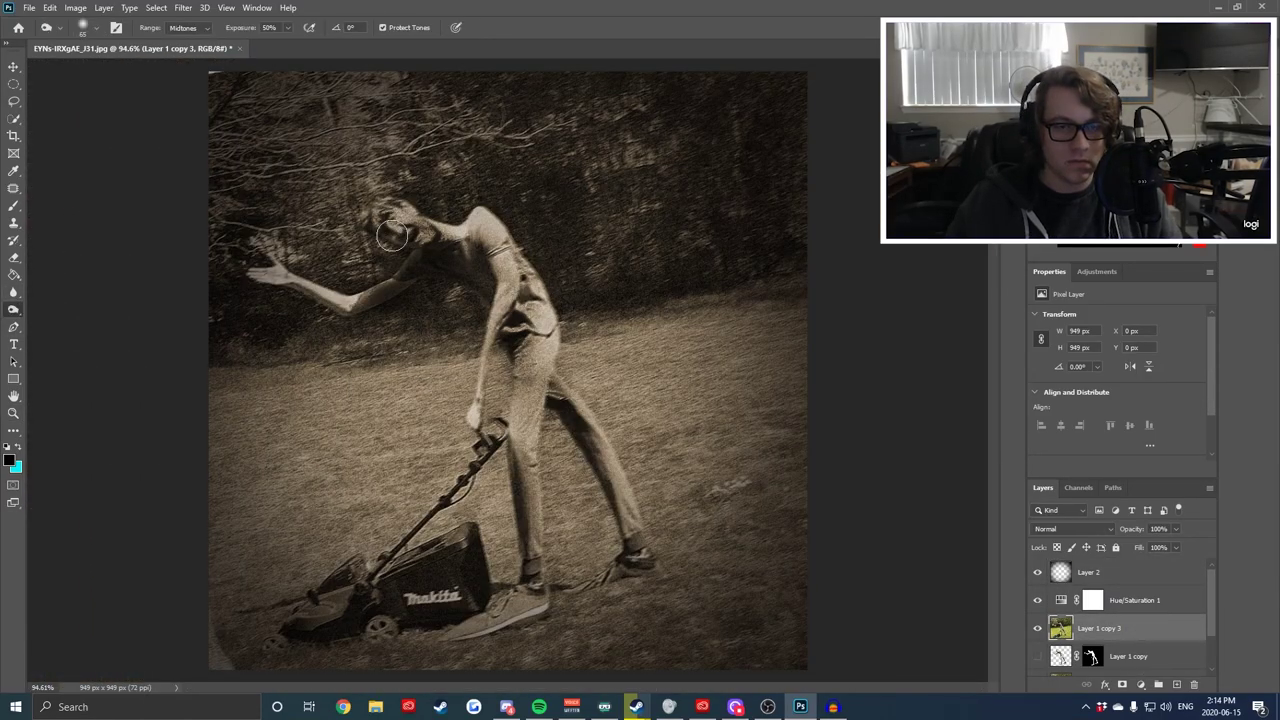
key(z)
drag(646, 290, 617, 289)
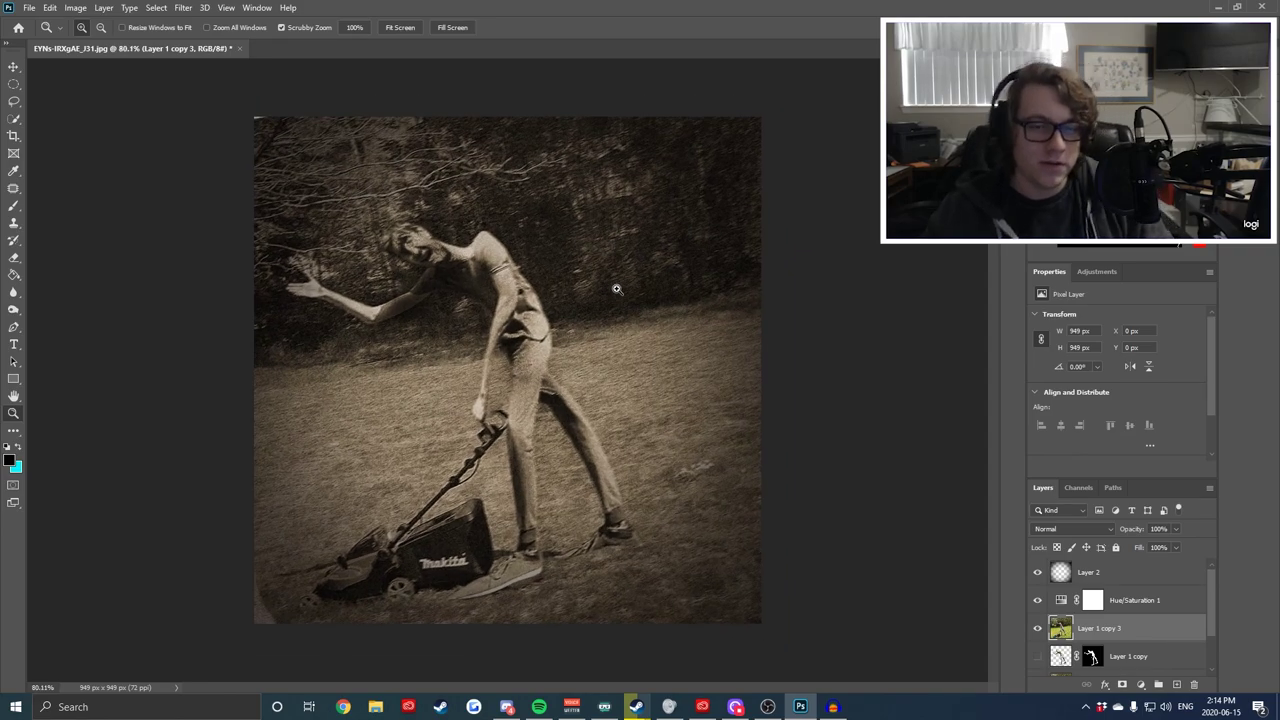